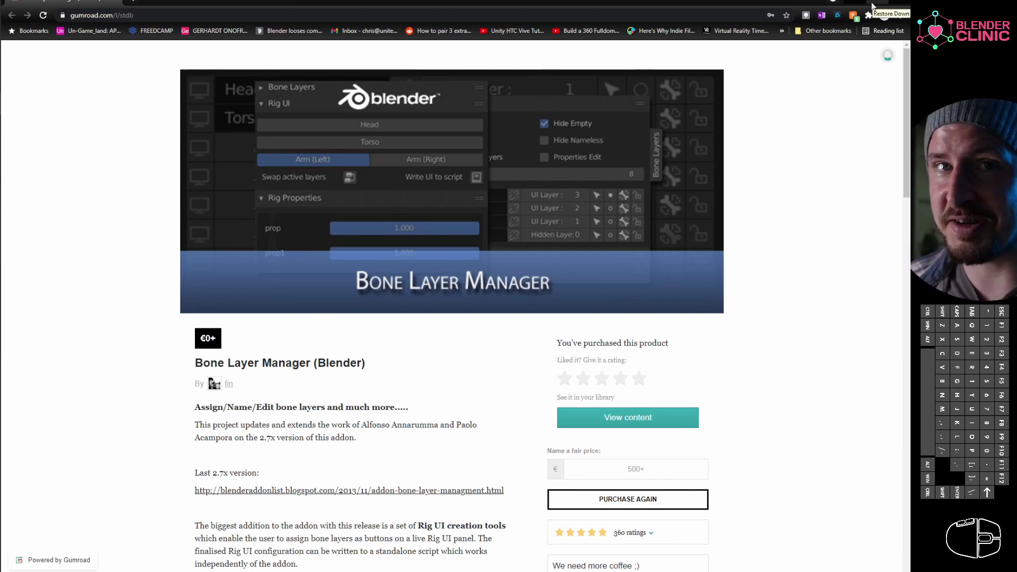
# - Switch from the Bone Layer Manager web page to Blender and show the armature data properties of EDWARDRIG
pyautogui.click(899, 5)
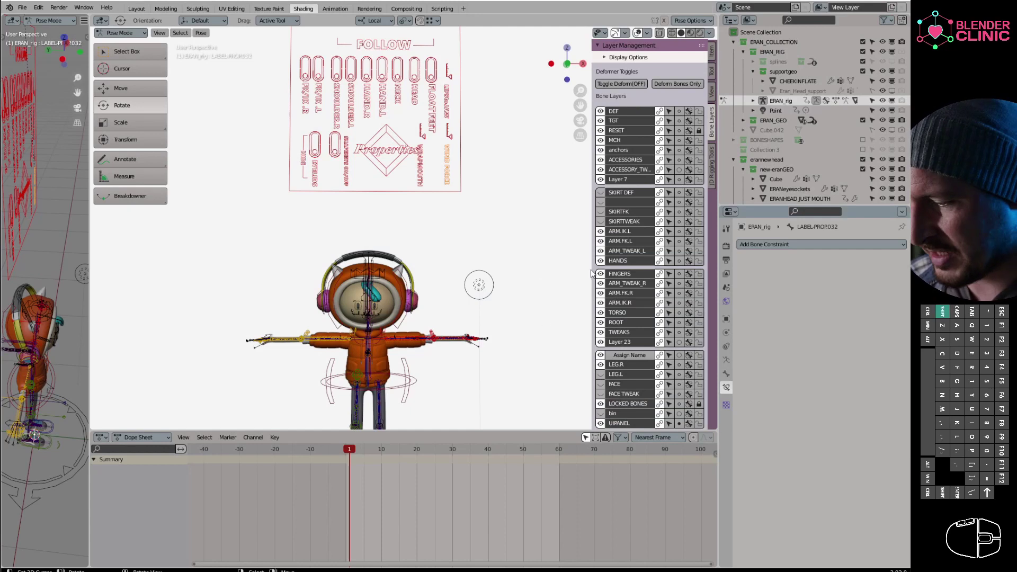
pyautogui.moveTo(540, 317); pyautogui.dragTo(524, 282, button='middle')
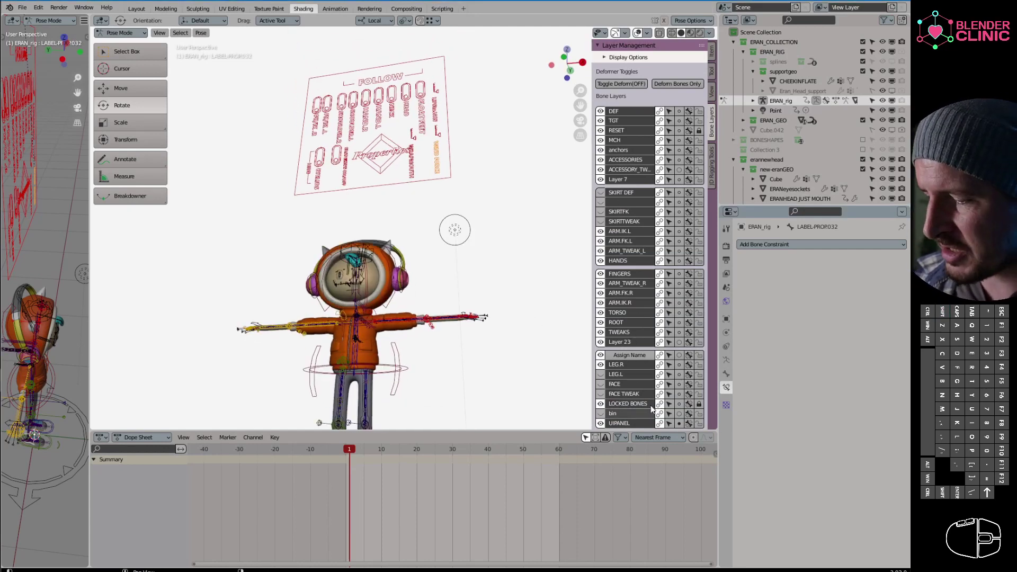
pyautogui.click(726, 360)
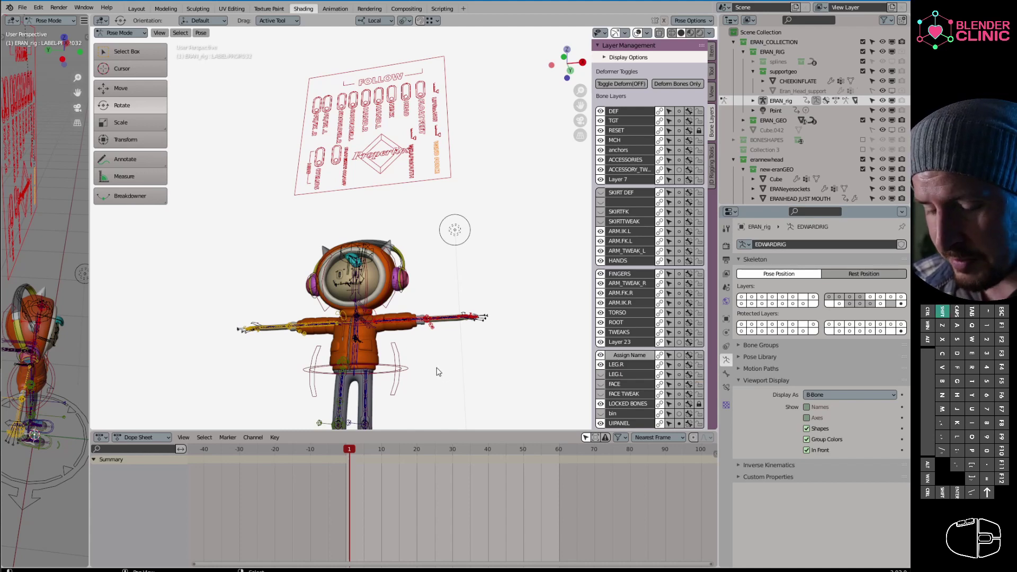
# - Examine the full character rig, its bone layer list and the Rig UI layer buttons
pyautogui.moveTo(437, 368); pyautogui.dragTo(438, 331, button='middle')
pyautogui.hotkey('ctrl', 'space')
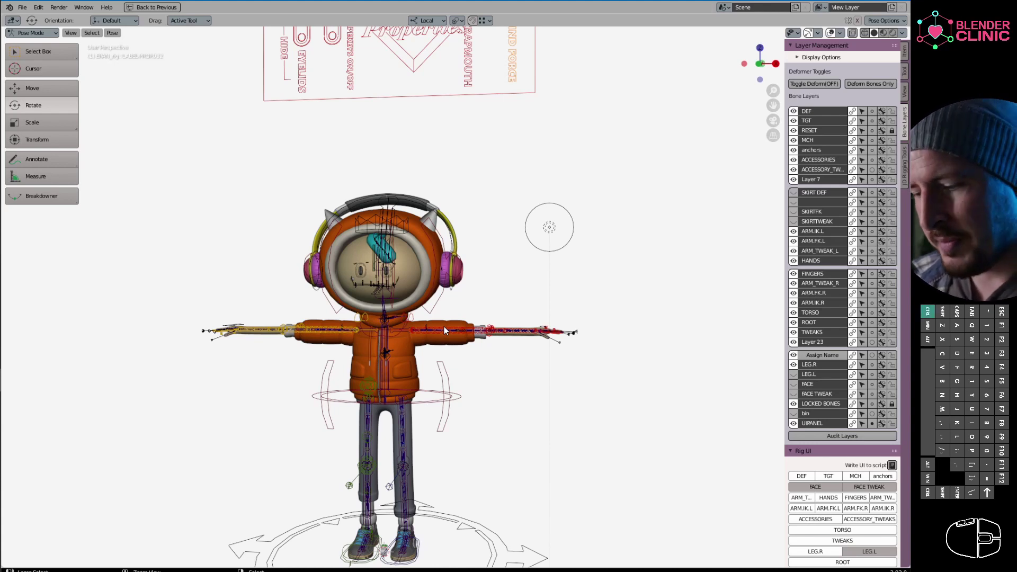
pyautogui.hotkey('ctrl', 'space')
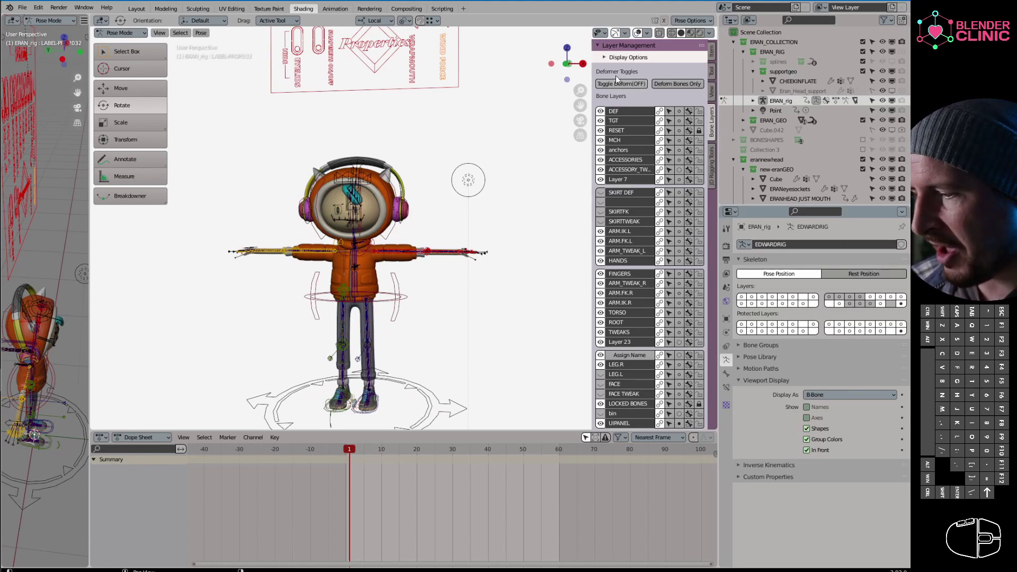
pyautogui.click(601, 46)
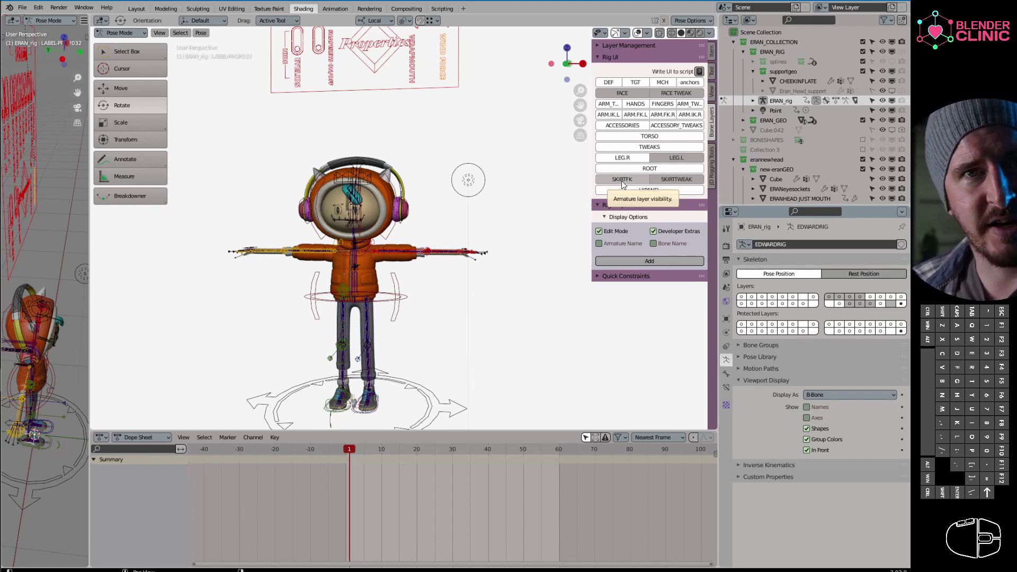
pyautogui.click(601, 46)
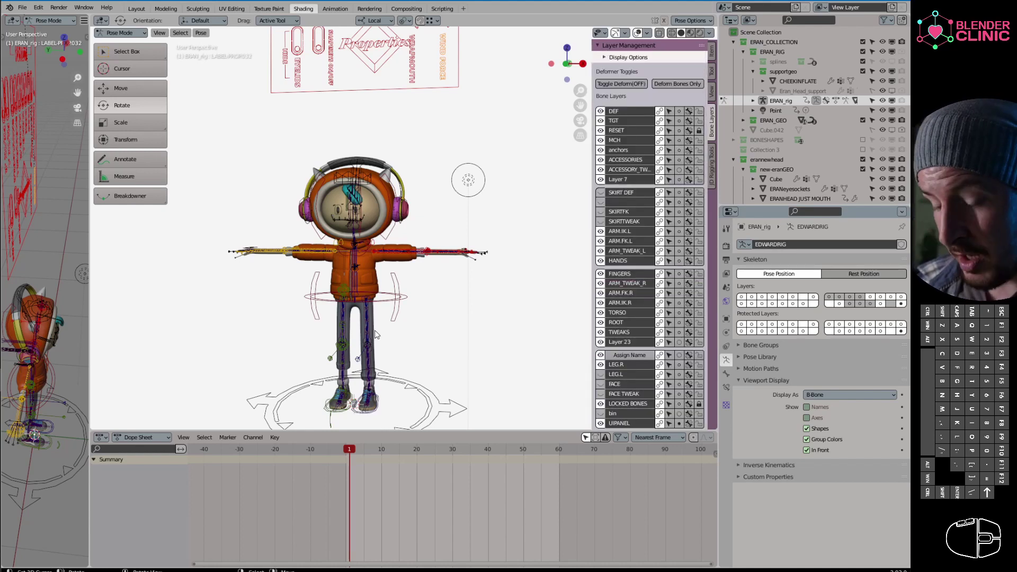
# - Select the foot roll mechanism bone MCH-FOOTROLL.L at the character's left foot
pyautogui.keyDown('shift'); pyautogui.moveTo(444, 330); pyautogui.dragTo(442, 215, button='middle'); pyautogui.keyUp('shift')
pyautogui.keyDown('ctrl'); pyautogui.moveTo(442, 214); pyautogui.dragTo(381, 276, button='middle'); pyautogui.keyUp('ctrl')
pyautogui.keyDown('shift'); pyautogui.moveTo(379, 310); pyautogui.dragTo(407, 292, button='middle'); pyautogui.keyUp('shift')
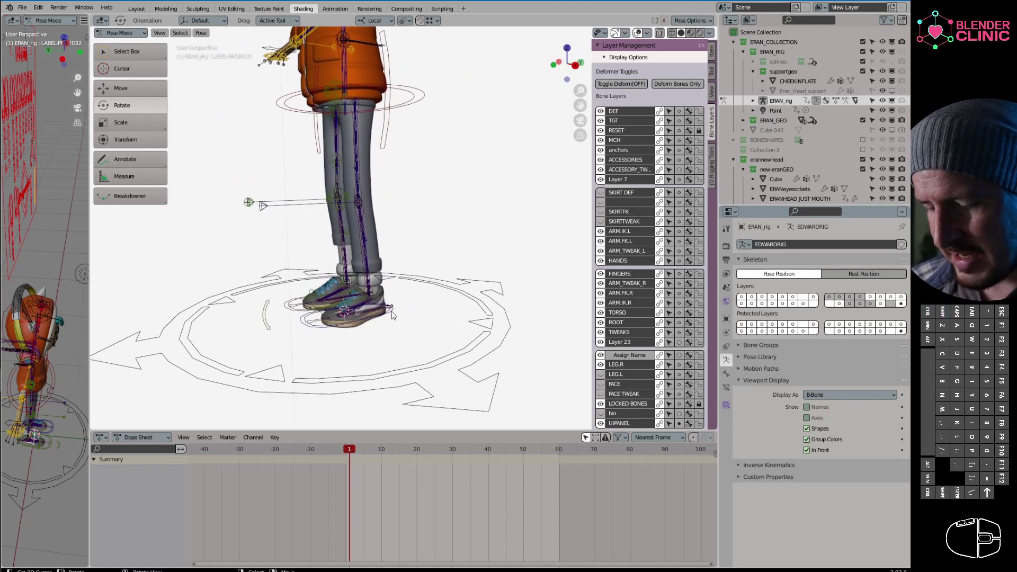
pyautogui.press('Tab')
pyautogui.click(394, 366)
pyautogui.moveTo(405, 339); pyautogui.dragTo(294, 223, button='middle')
pyautogui.rightClick(389, 313)
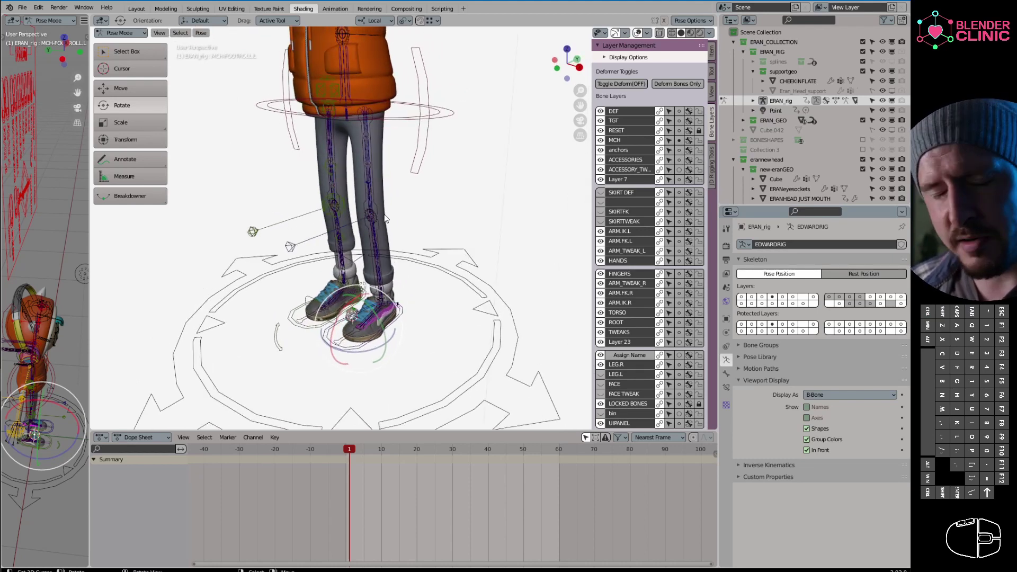
# - Reposition the right leg's pole control, ending with a move of about 0.084 m in X and 0.045 m in Y
pyautogui.moveTo(314, 258); pyautogui.dragTo(301, 251, button='middle')
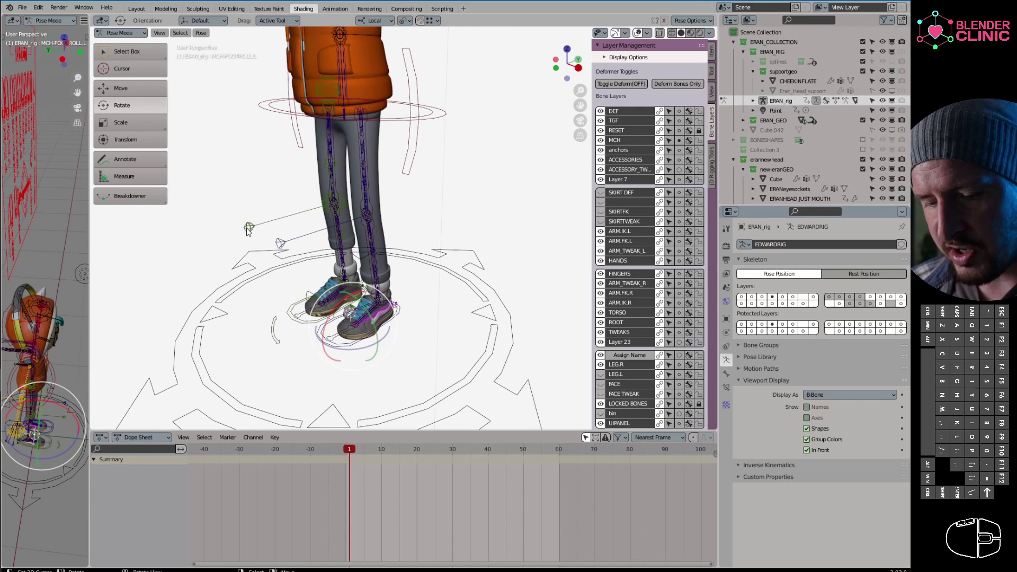
pyautogui.rightClick(248, 229)
pyautogui.moveTo(250, 229); pyautogui.dragTo(270, 241, button='middle')
pyautogui.press('g')
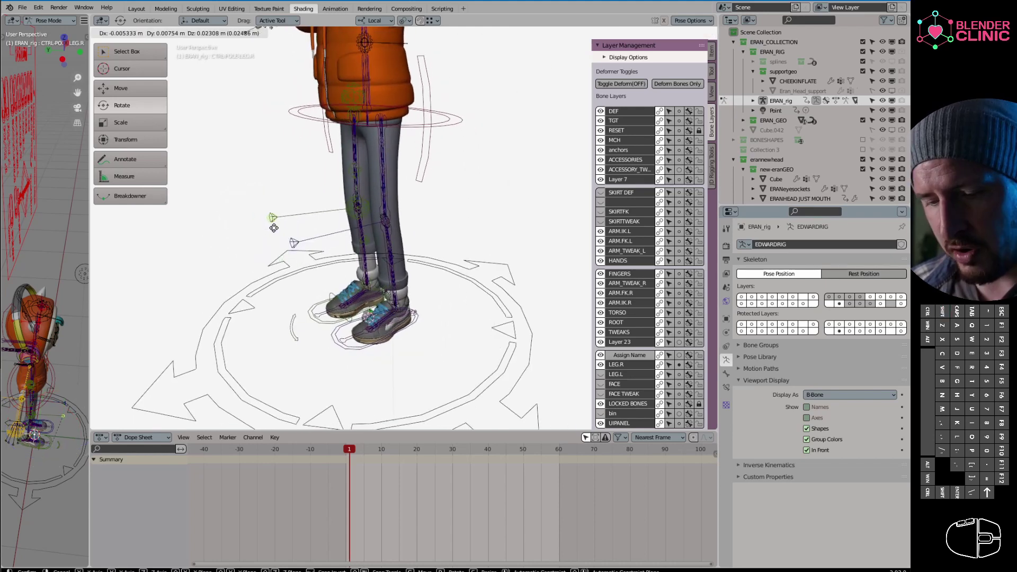
pyautogui.click(294, 219)
pyautogui.rightClick(294, 219)
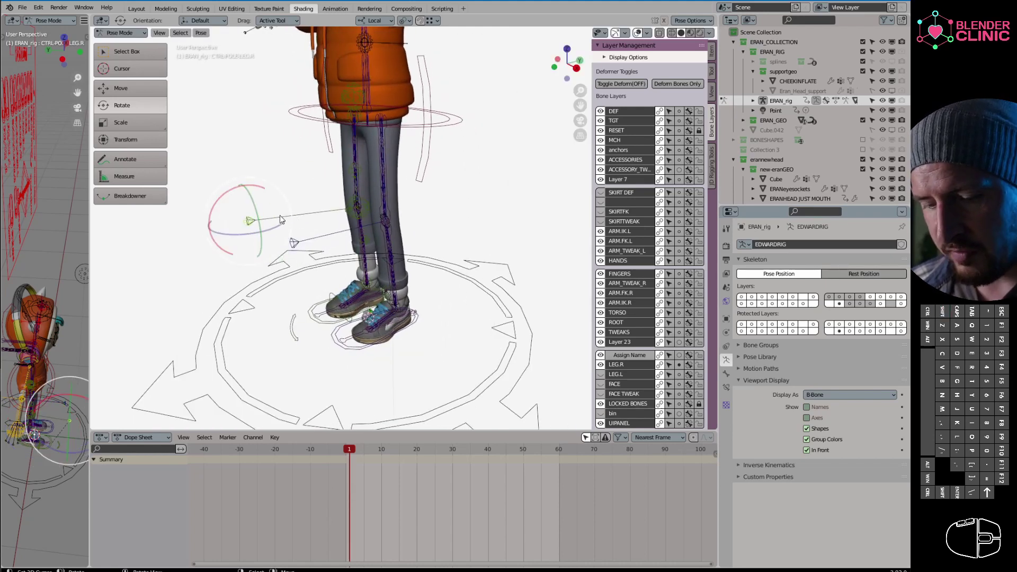
pyautogui.scroll(3, 268, 217)
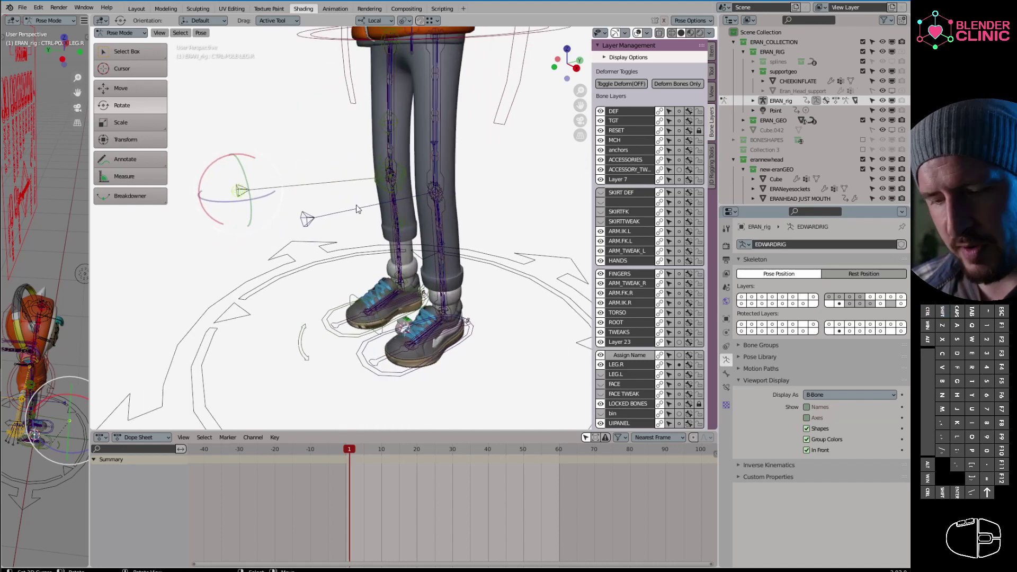
pyautogui.press('g')
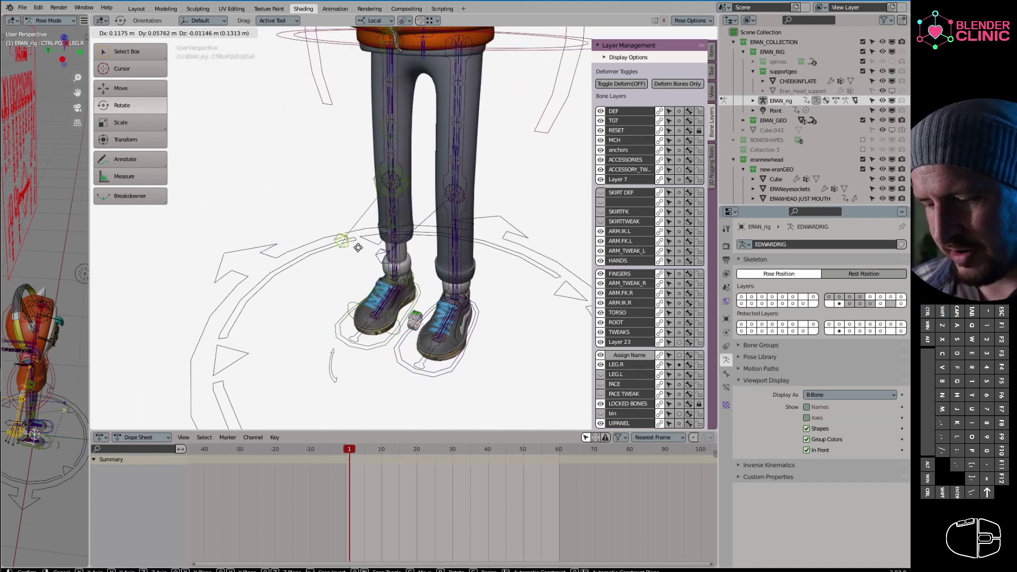
pyautogui.click(318, 229)
# - Try to move the properties control panel above the character's head
pyautogui.scroll(-4, 347, 312)
pyautogui.keyDown('shift'); pyautogui.moveTo(347, 312); pyautogui.dragTo(358, 342, button='middle'); pyautogui.keyUp('shift')
pyautogui.moveTo(357, 342); pyautogui.dragTo(434, 281, button='middle')
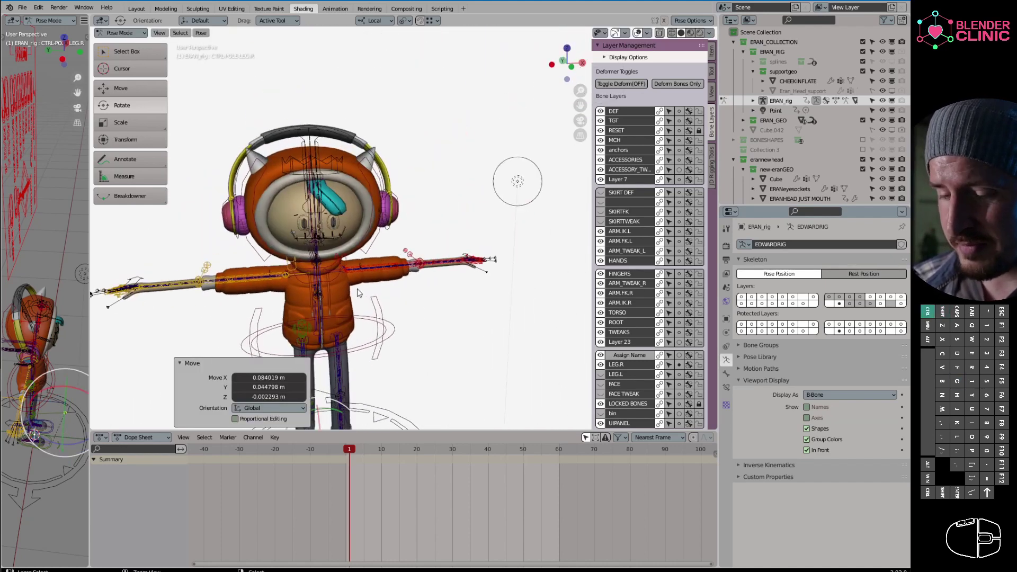
pyautogui.keyDown('ctrl'); pyautogui.moveTo(456, 212); pyautogui.dragTo(460, 324, button='middle'); pyautogui.keyUp('ctrl')
pyautogui.moveTo(418, 262); pyautogui.dragTo(415, 242, button='middle')
pyautogui.keyDown('shift'); pyautogui.moveTo(408, 208); pyautogui.dragTo(393, 266, button='middle'); pyautogui.keyUp('shift')
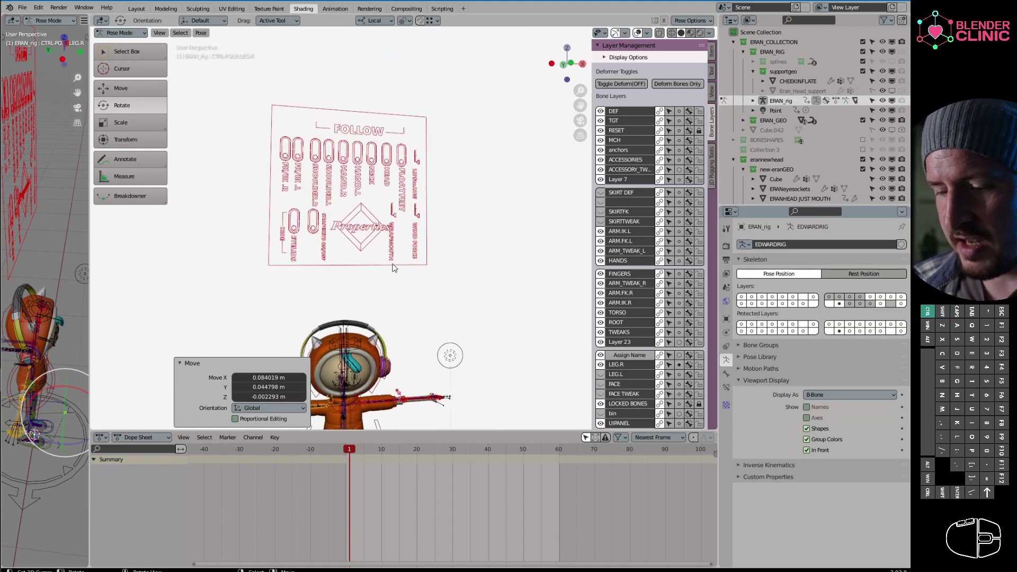
pyautogui.click(362, 265)
pyautogui.press('g')
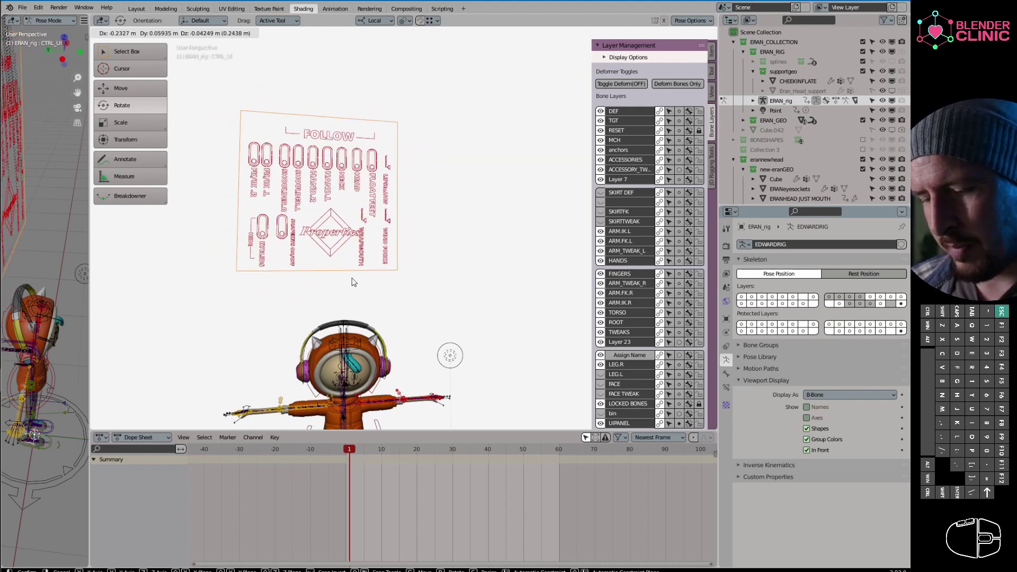
pyautogui.rightClick(354, 281)
# - Slide the FK/IK .R and FK/IK .L switch controls along their slots on the properties panel
pyautogui.scroll(5, 404, 230)
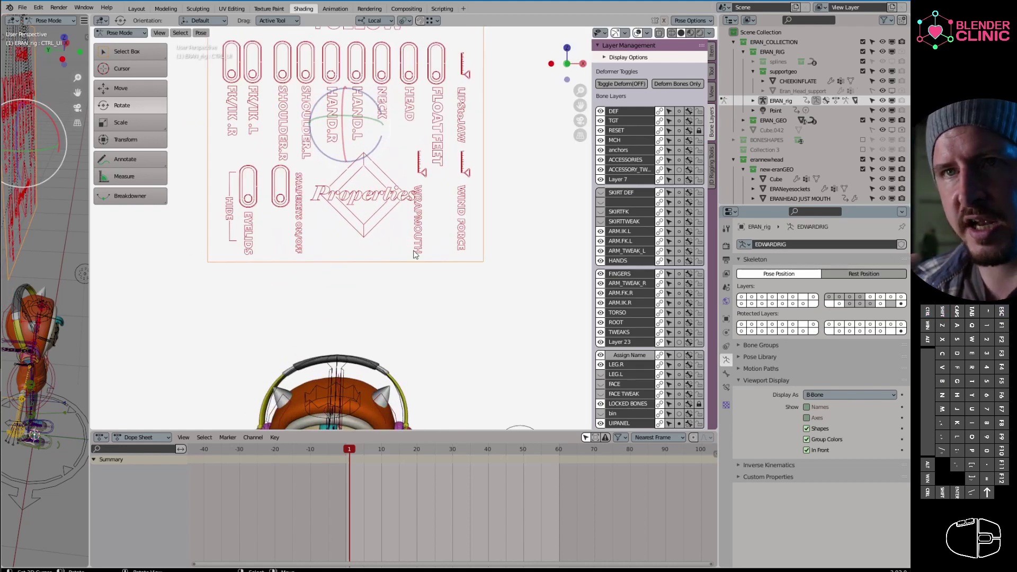
pyautogui.keyDown('shift'); pyautogui.moveTo(282, 151); pyautogui.dragTo(325, 218, button='middle'); pyautogui.keyUp('shift')
pyautogui.rightClick(275, 173)
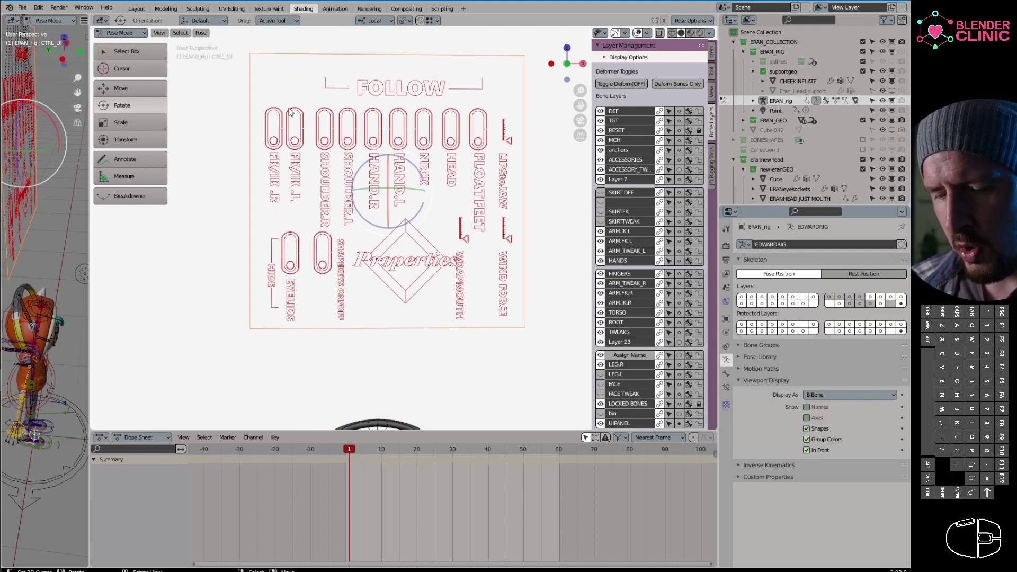
pyautogui.click(275, 142)
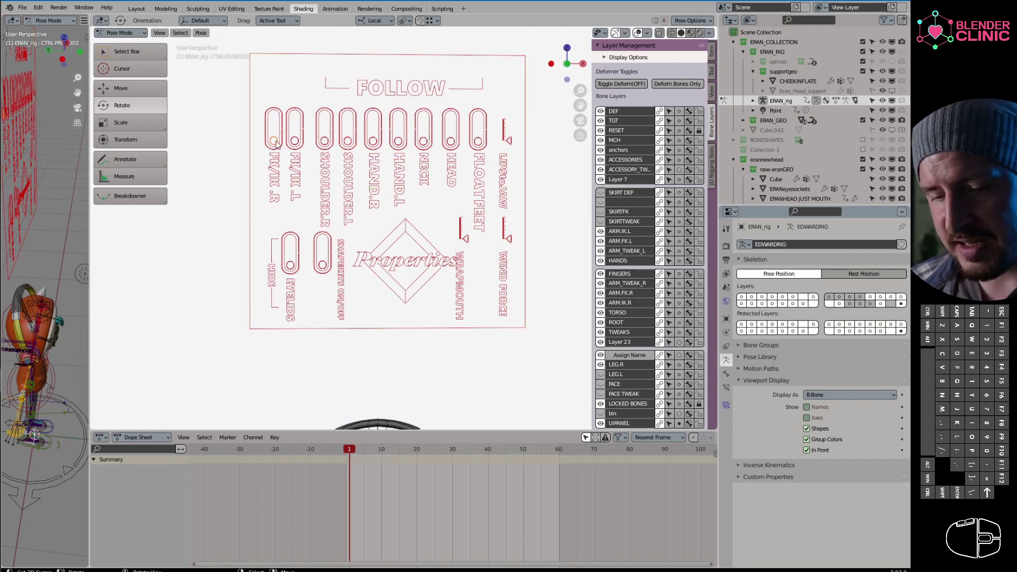
pyautogui.press('g')
pyautogui.click(277, 177)
pyautogui.rightClick(294, 140)
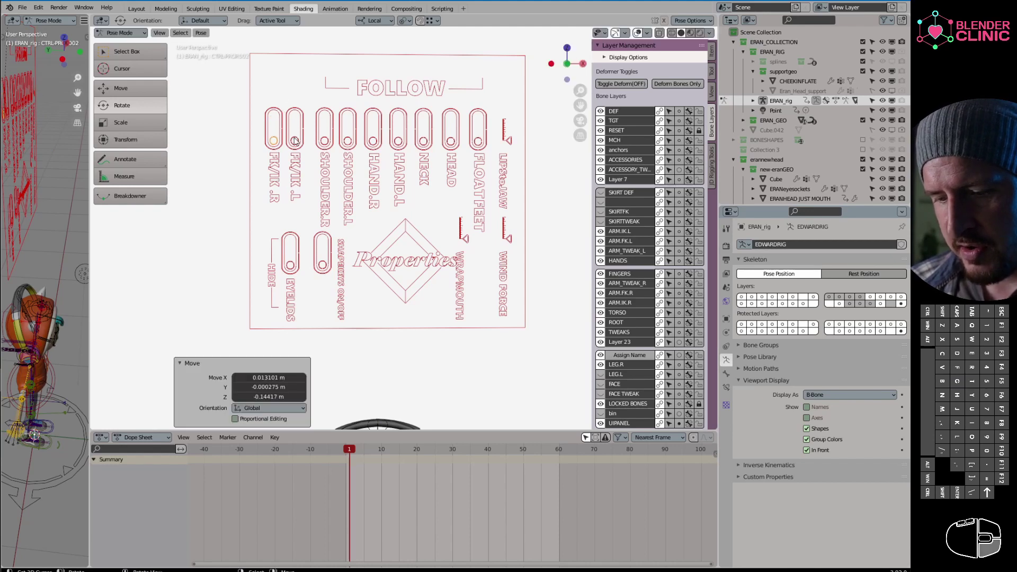
pyautogui.press('g')
pyautogui.moveTo(297, 96); pyautogui.dragTo(300, 200)
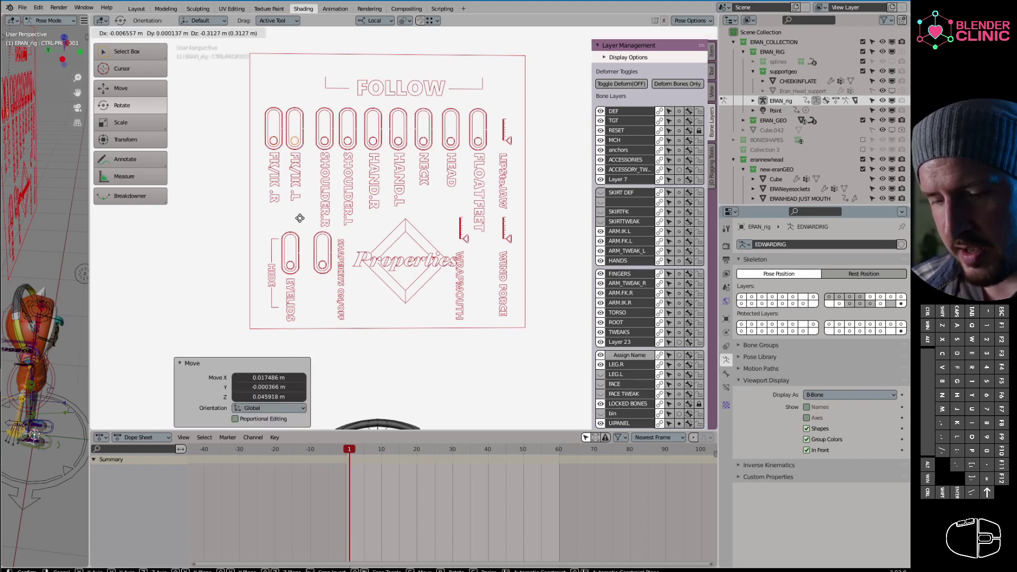
# - Select the FOLLOW, EYELIDS, HIDE and ON/OFF text labels of the properties panel, finishing with only HIDE selected
pyautogui.click(382, 89)
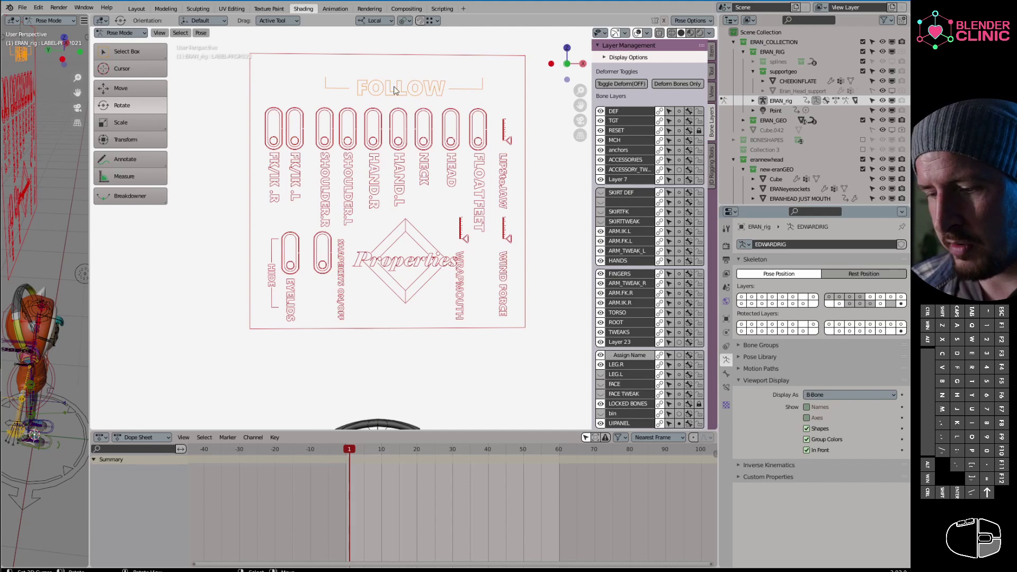
pyautogui.keyDown('shift'); pyautogui.moveTo(367, 282); pyautogui.dragTo(365, 239, button='middle'); pyautogui.keyUp('shift')
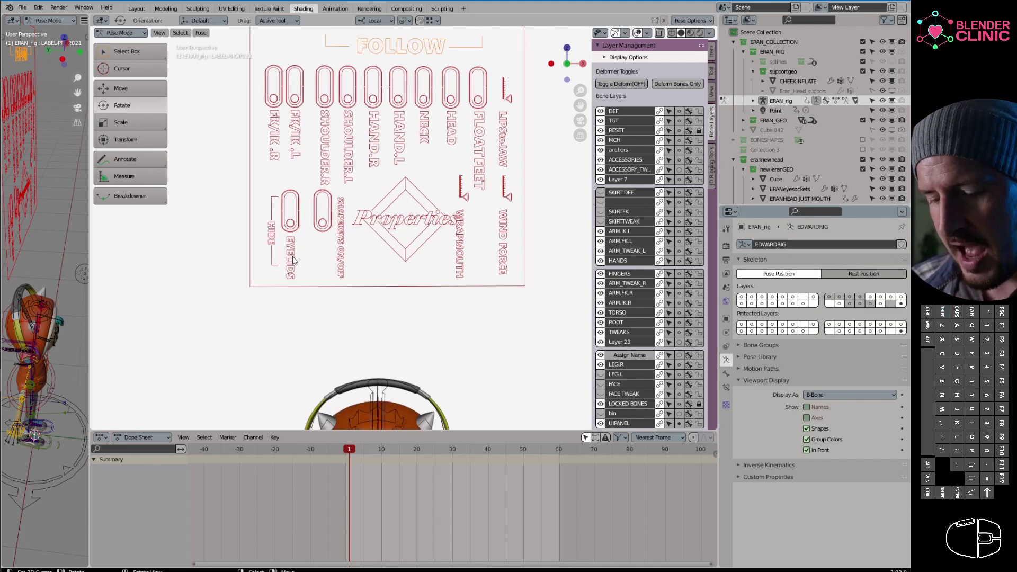
pyautogui.rightClick(283, 200)
pyautogui.rightClick(292, 268)
pyautogui.keyDown('shift'); pyautogui.rightClick(271, 240); pyautogui.keyUp('shift')
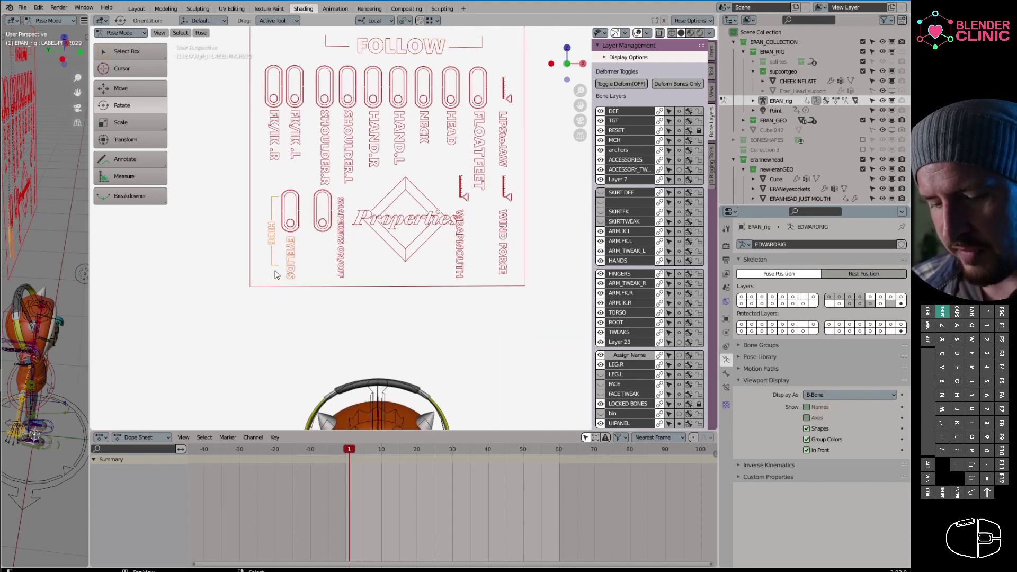
pyautogui.keyDown('shift'); pyautogui.rightClick(339, 247); pyautogui.keyUp('shift')
pyautogui.keyDown('shift'); pyautogui.click(340, 250); pyautogui.keyUp('shift')
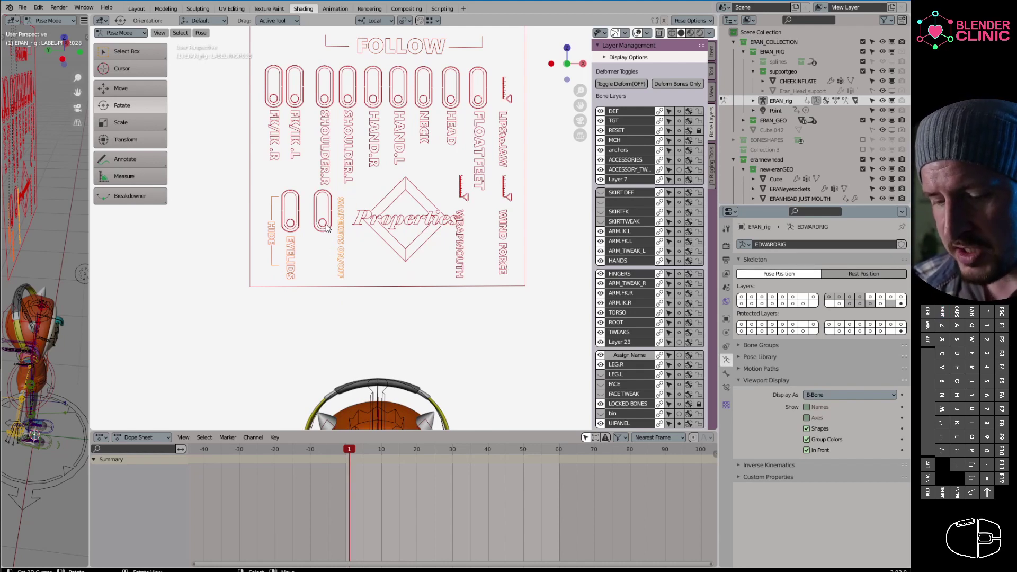
pyautogui.rightClick(273, 230)
pyautogui.keyDown('shift'); pyautogui.moveTo(437, 244); pyautogui.dragTo(418, 263, button='middle'); pyautogui.keyUp('shift')
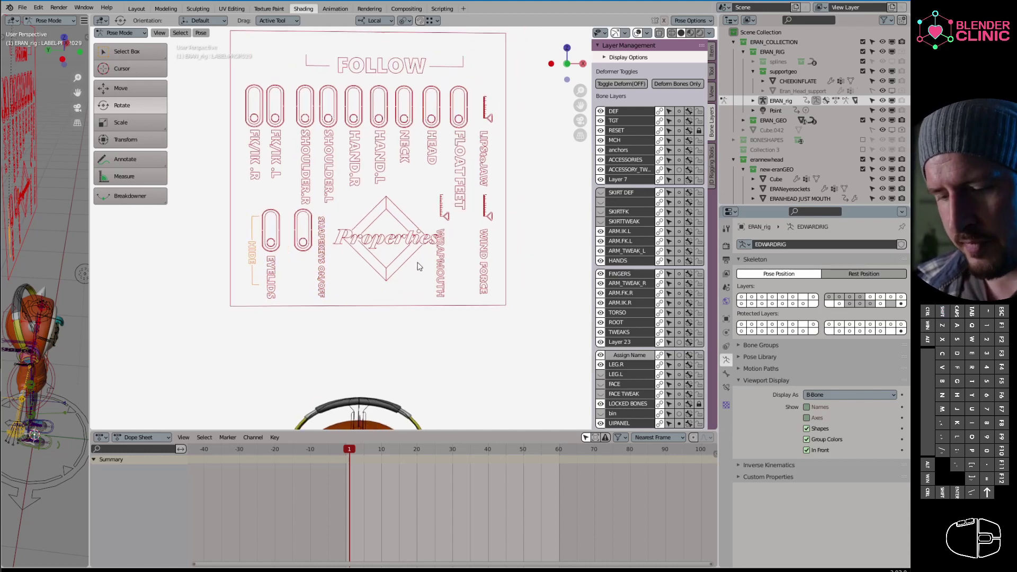
pyautogui.scroll(-2, 418, 267)
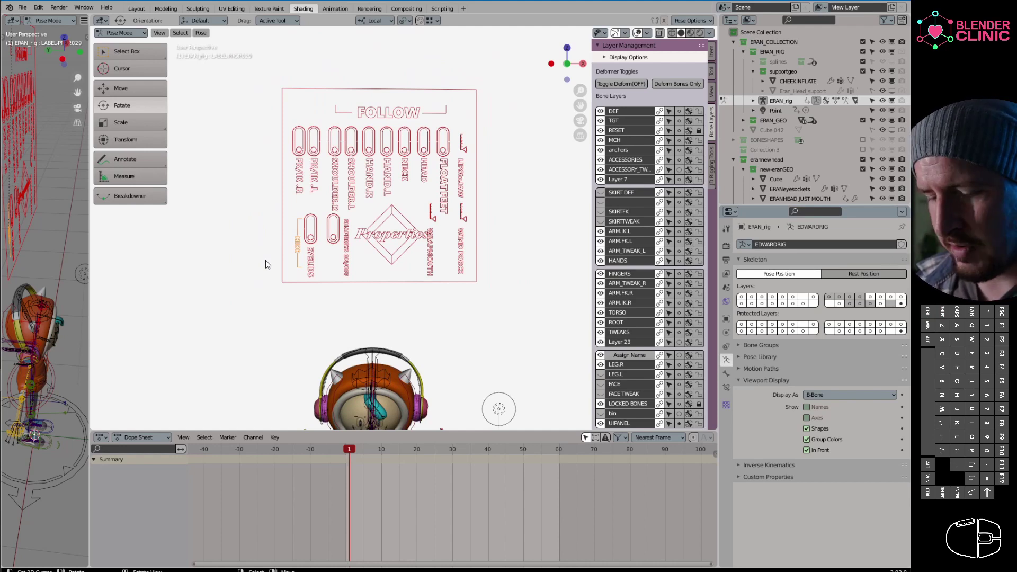
# - Select the FOLLOW, EYELIDS and HIDE label bones together on the properties panel
pyautogui.click(311, 238)
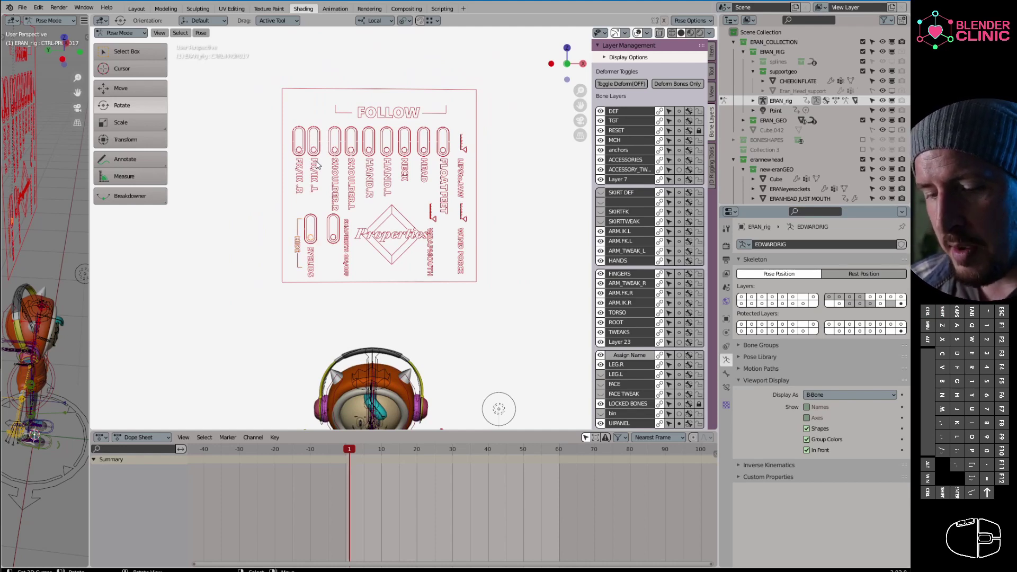
pyautogui.click(377, 110)
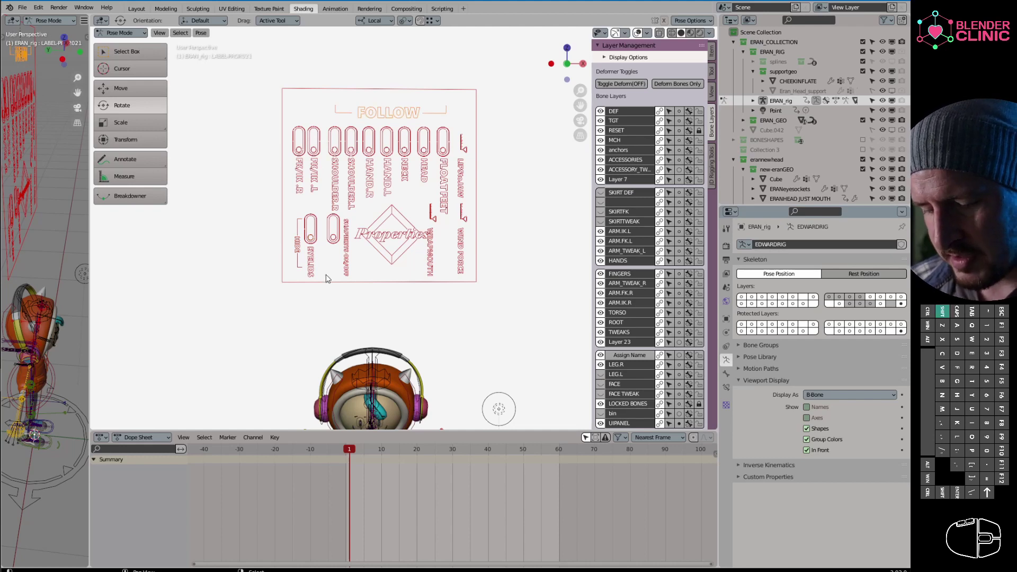
pyautogui.keyDown('shift'); pyautogui.rightClick(310, 264); pyautogui.keyUp('shift')
pyautogui.keyDown('shift'); pyautogui.rightClick(299, 254); pyautogui.keyUp('shift')
pyautogui.keyDown('shift'); pyautogui.moveTo(478, 347); pyautogui.dragTo(457, 318, button='middle'); pyautogui.keyUp('shift')
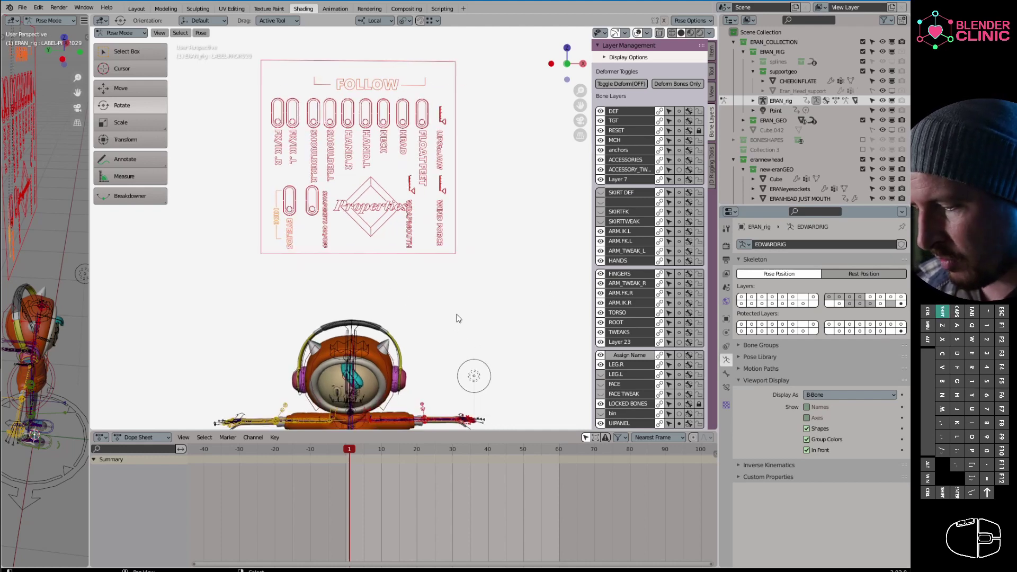
# - Hide the LOCKED BONES layer and show the UIPANEL layer in the bone layer list
pyautogui.keyDown('shift'); pyautogui.moveTo(640, 349); pyautogui.dragTo(640, 325, button='middle'); pyautogui.keyUp('shift')
pyautogui.scroll(-5, 640, 328)
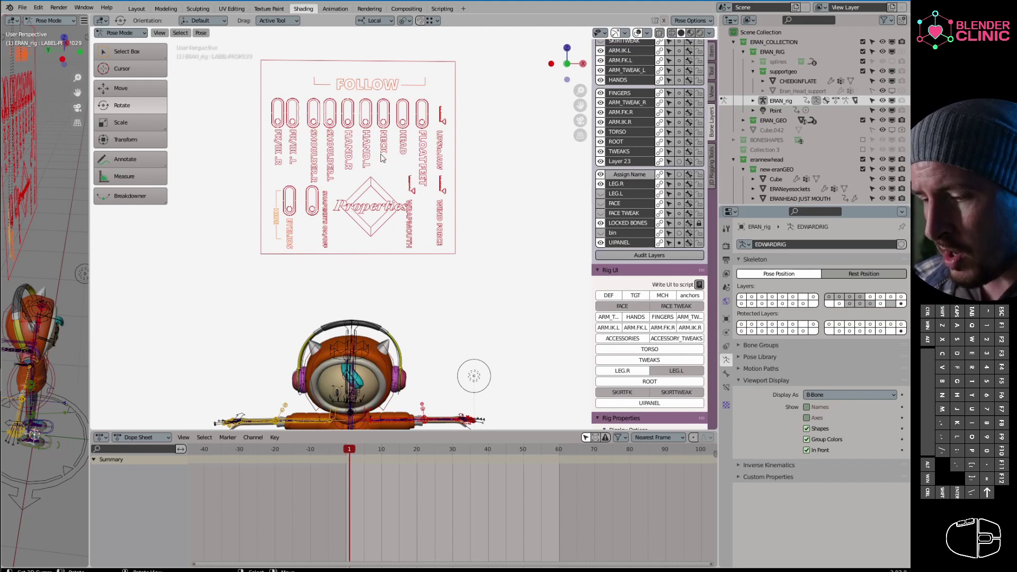
pyautogui.moveTo(600, 212); pyautogui.dragTo(601, 250)
pyautogui.click(600, 243)
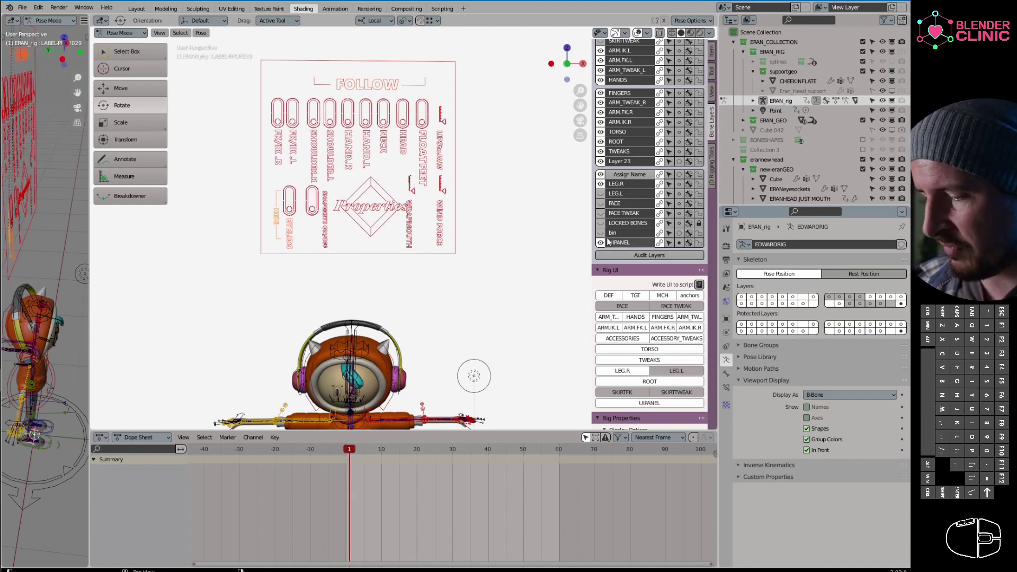
# - Compare the UIPANEL and LOCKED BONES layers by swapping their visibility and swapping it back
pyautogui.click(600, 243)
pyautogui.click(600, 224)
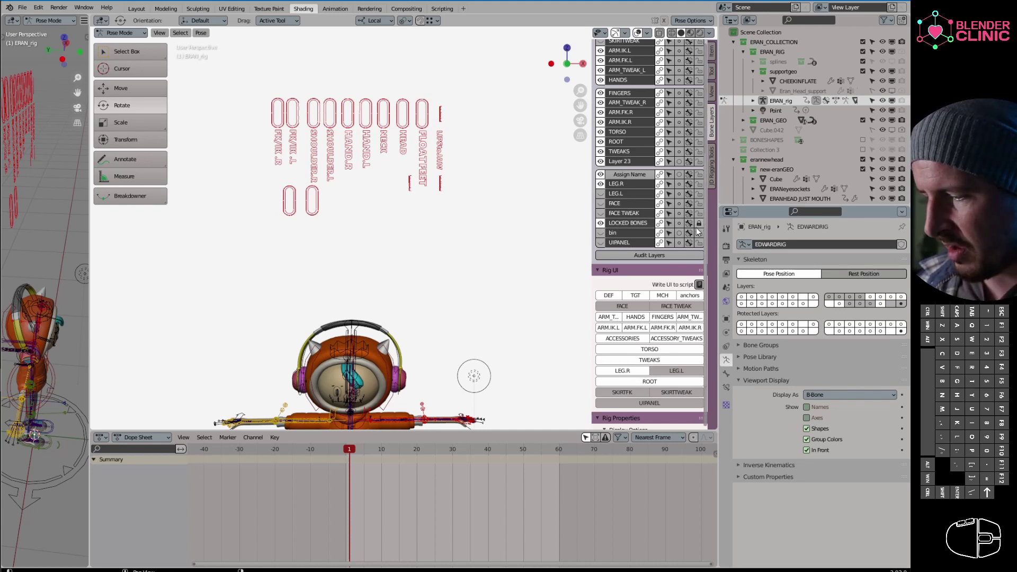
pyautogui.click(600, 223)
pyautogui.click(601, 243)
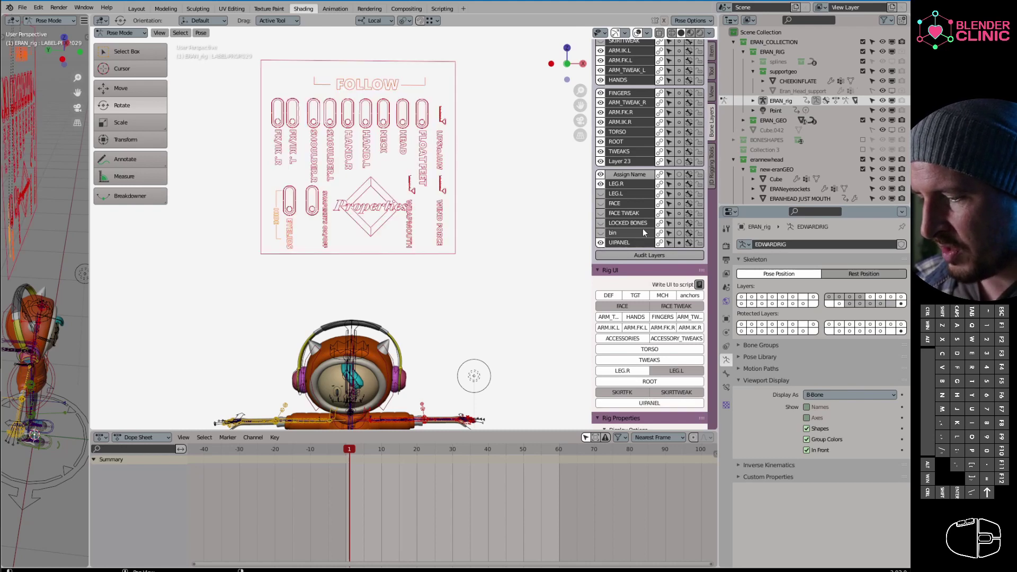
# - Toggle the UIPANEL layer off and on, and show the LOCKED BONES layer alongside it
pyautogui.click(600, 242)
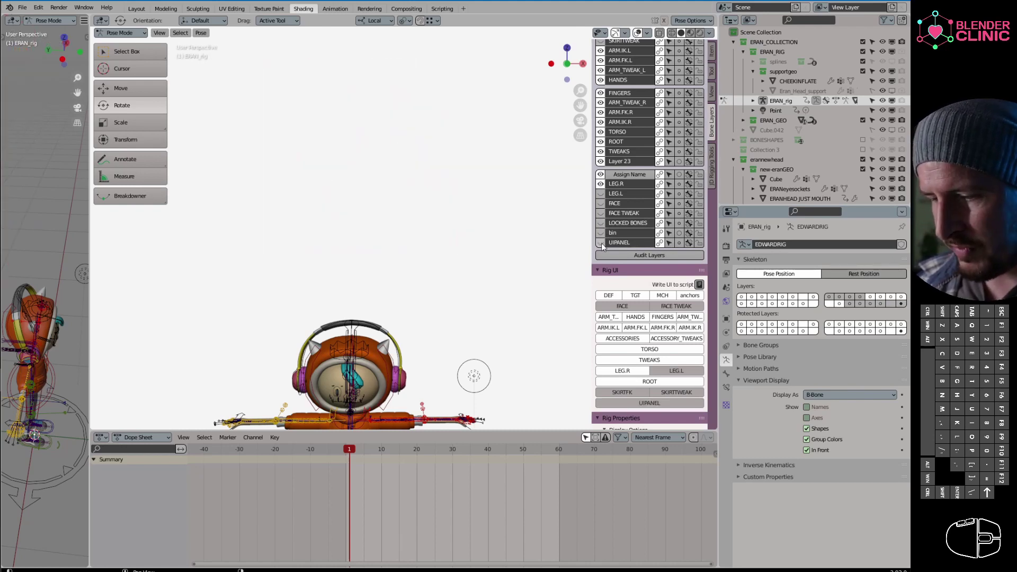
pyautogui.click(600, 243)
pyautogui.click(600, 223)
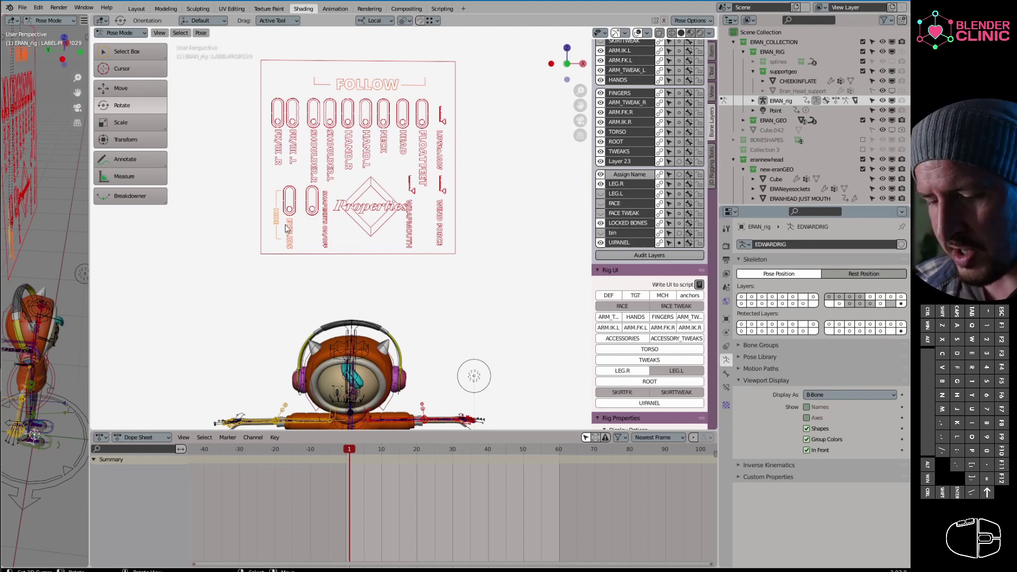
# - Select the FOLLOW label bone on the properties panel and try to transform it
pyautogui.click(362, 88)
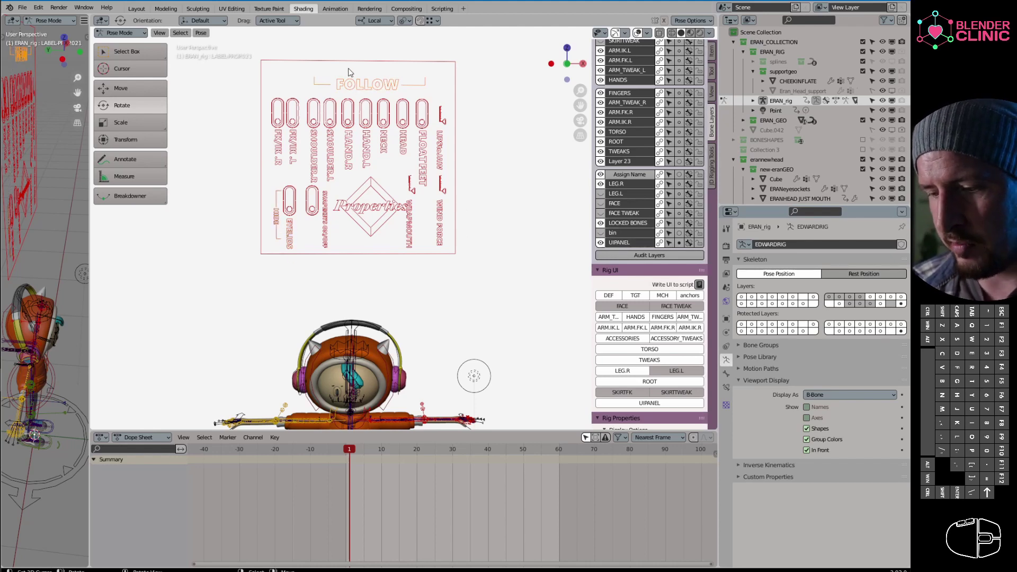
pyautogui.press('g')
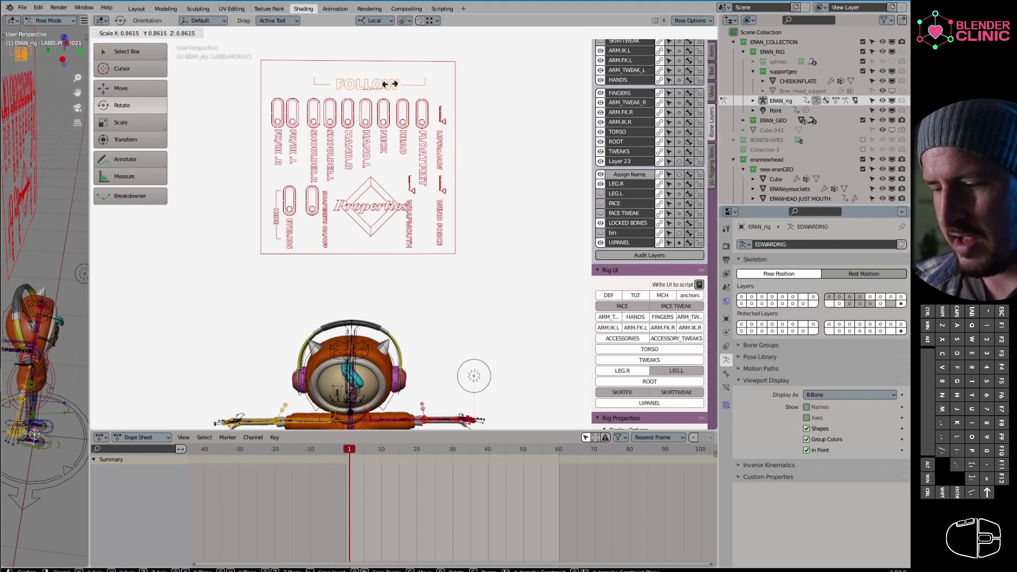
pyautogui.click(391, 86)
# - Examine the location, rotation and scale channels of the FOLLOW label bone and their locks
pyautogui.click(708, 49)
pyautogui.click(711, 72)
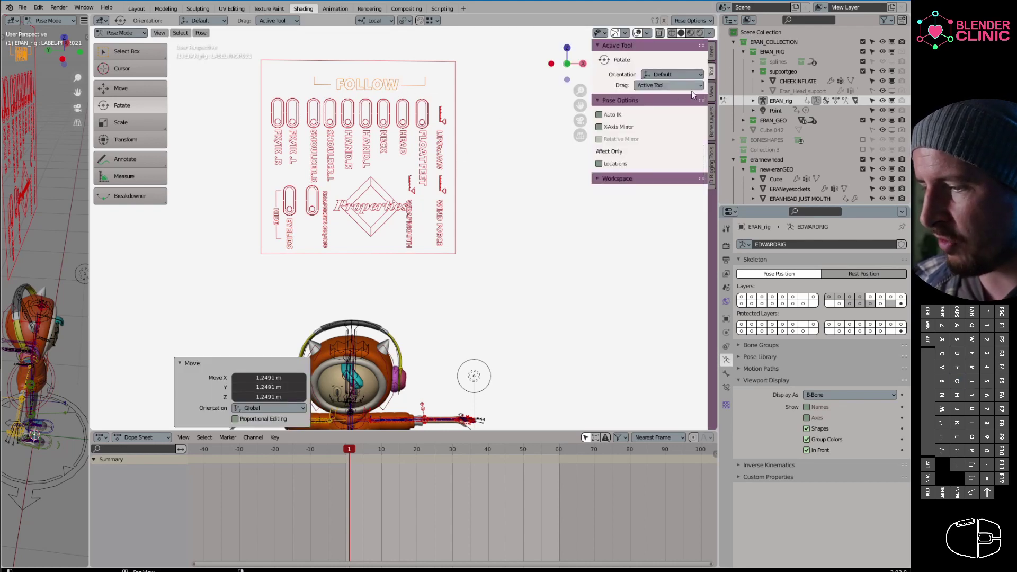
pyautogui.click(711, 94)
pyautogui.click(711, 58)
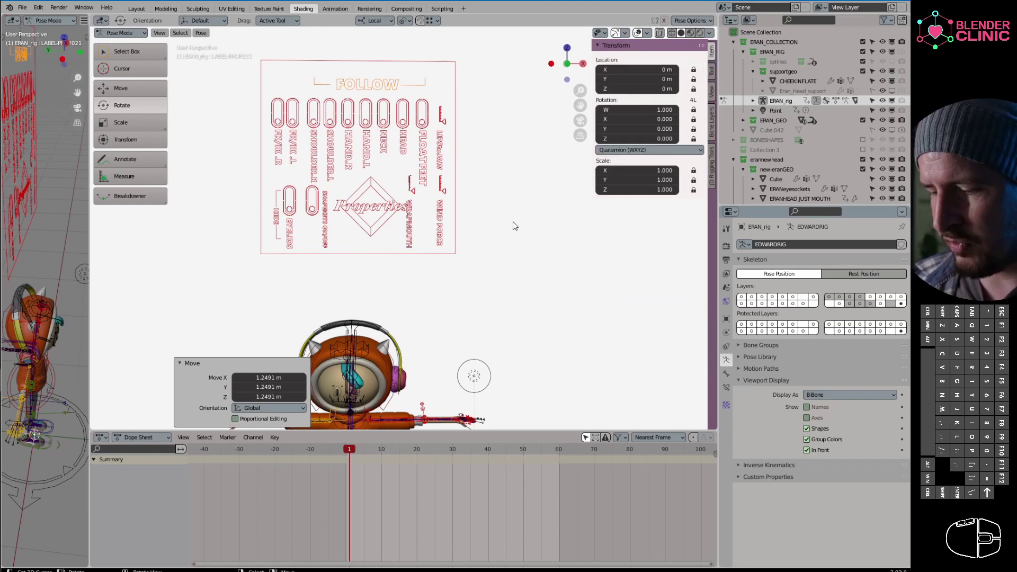
pyautogui.rightClick(375, 88)
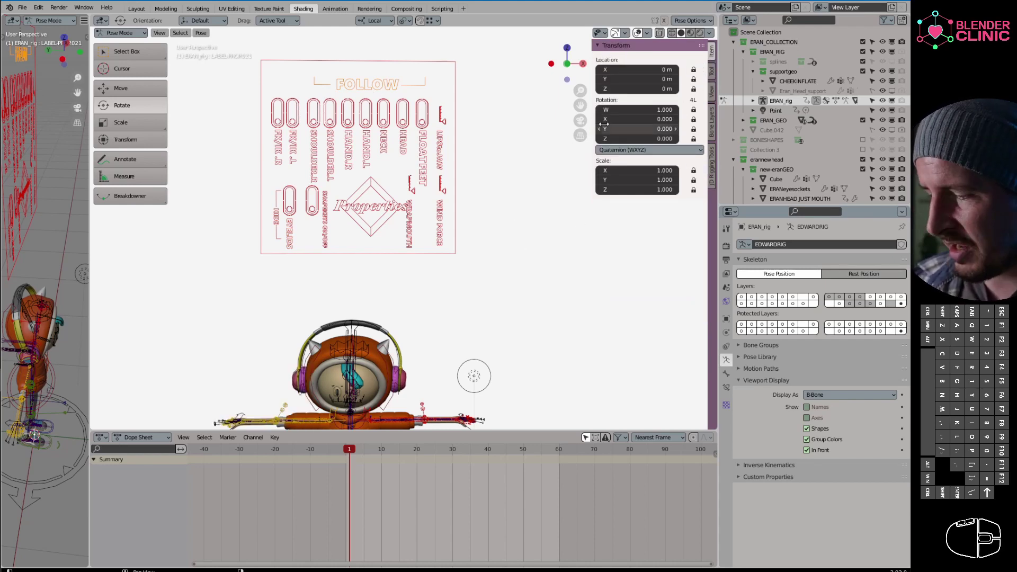
# - Add the FOLLOW label bone to the LOCKED BONES layer while keeping it on UIPANEL, and lock the LOCKED BONES layer
pyautogui.click(713, 125)
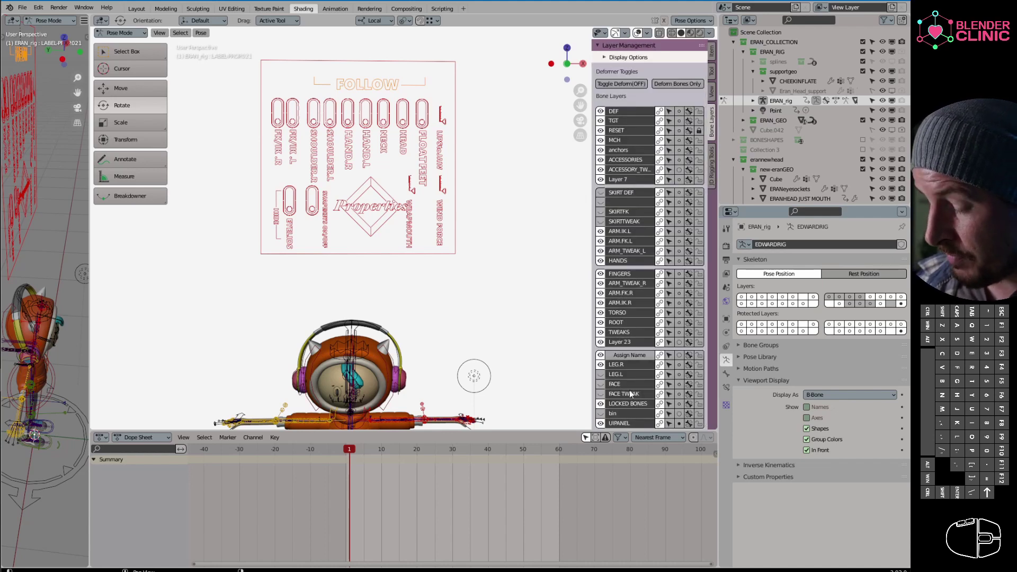
pyautogui.click(679, 404)
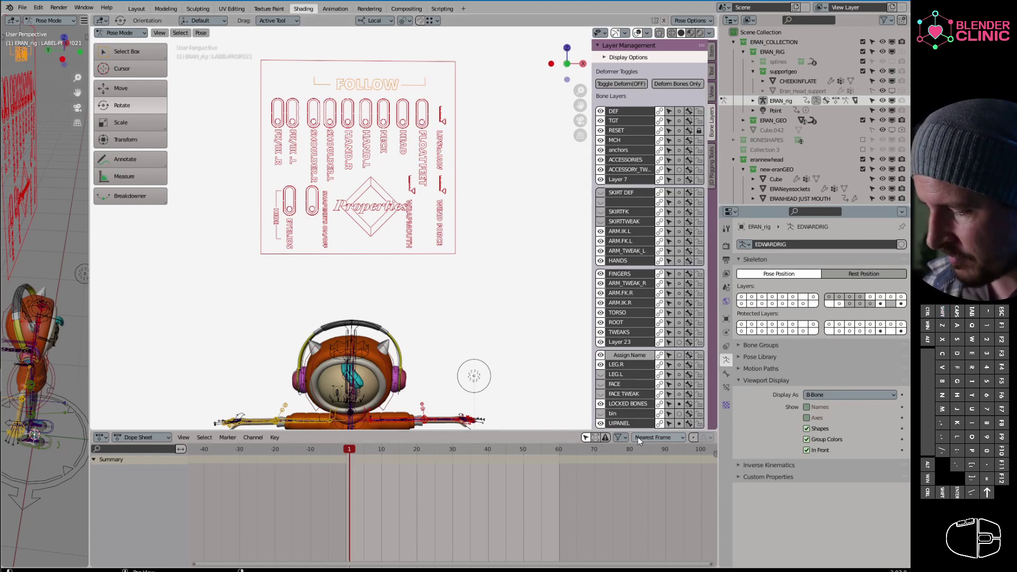
pyautogui.click(699, 404)
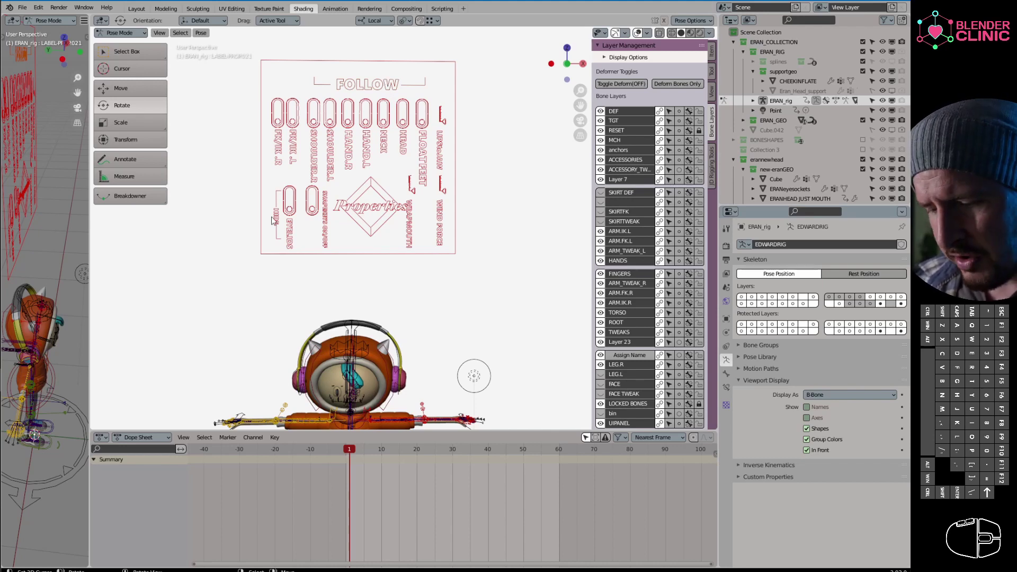
# - Select the HIDE, EYELIDS, ON/OFF, mouth and WIND FORCE label bones together and add them to the LOCKED BONES layer
pyautogui.click(284, 247)
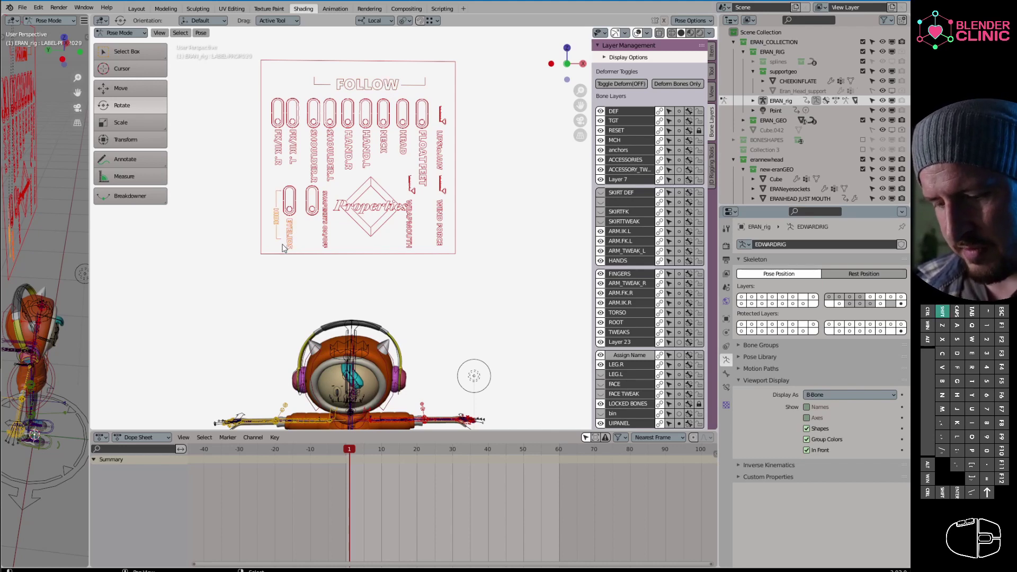
pyautogui.keyDown('shift'); pyautogui.click(325, 223); pyautogui.keyUp('shift')
pyautogui.keyDown('shift'); pyautogui.click(409, 230); pyautogui.keyUp('shift')
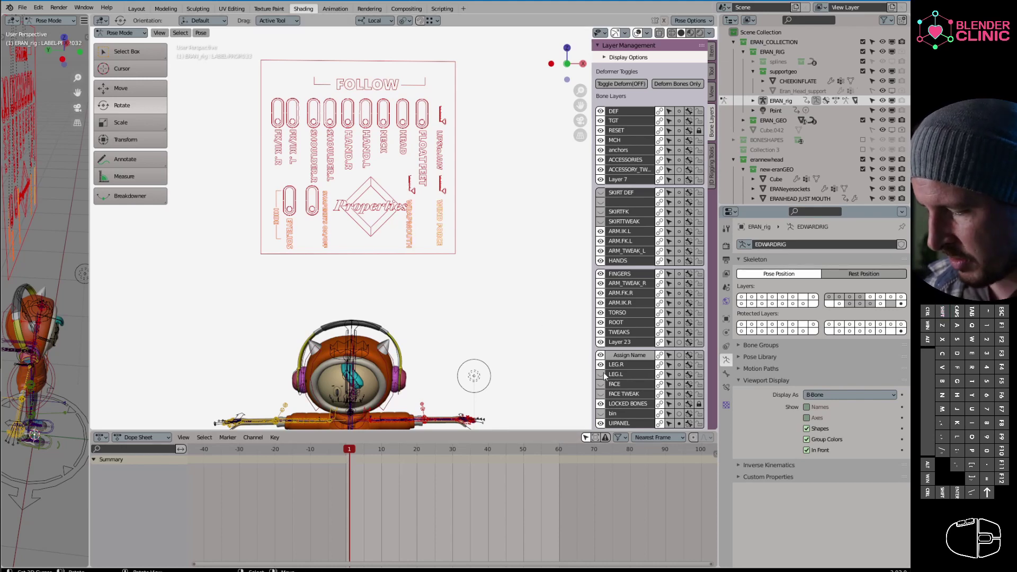
pyautogui.click(679, 404)
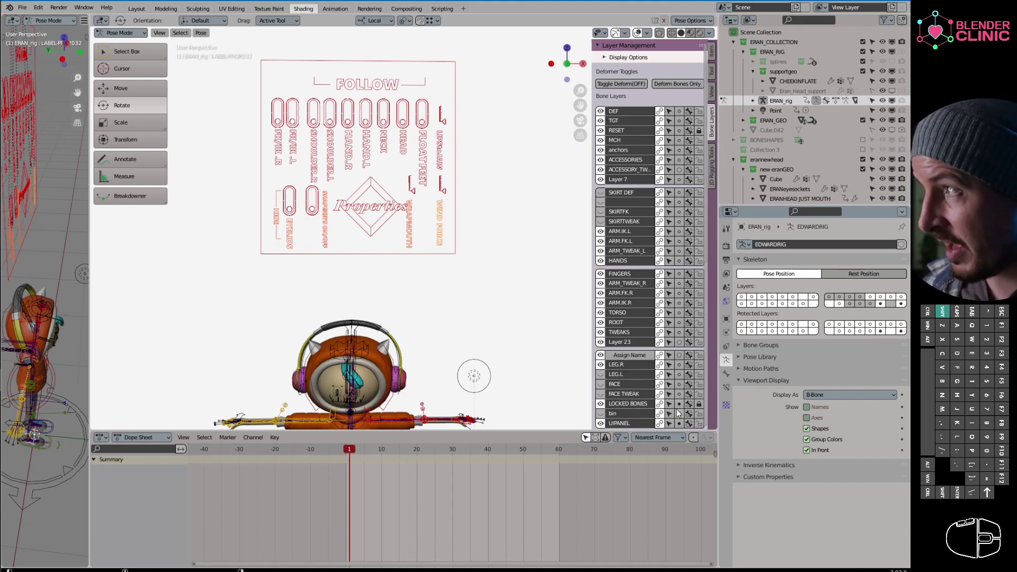
# - Test selecting the panel's labels and frame control, and lock the LOCKED BONES layer again
pyautogui.rightClick(499, 245)
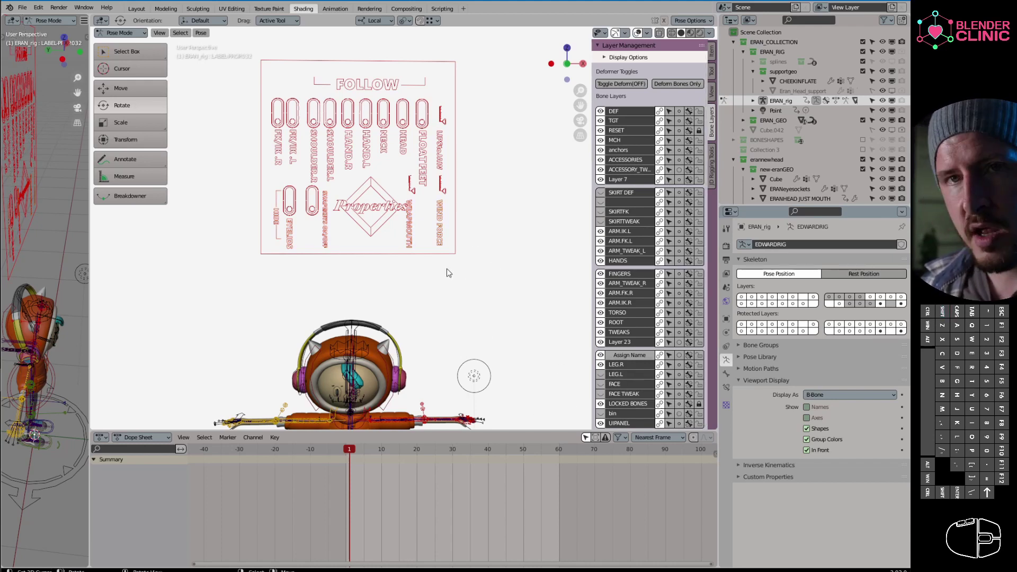
pyautogui.rightClick(439, 217)
pyautogui.rightClick(408, 232)
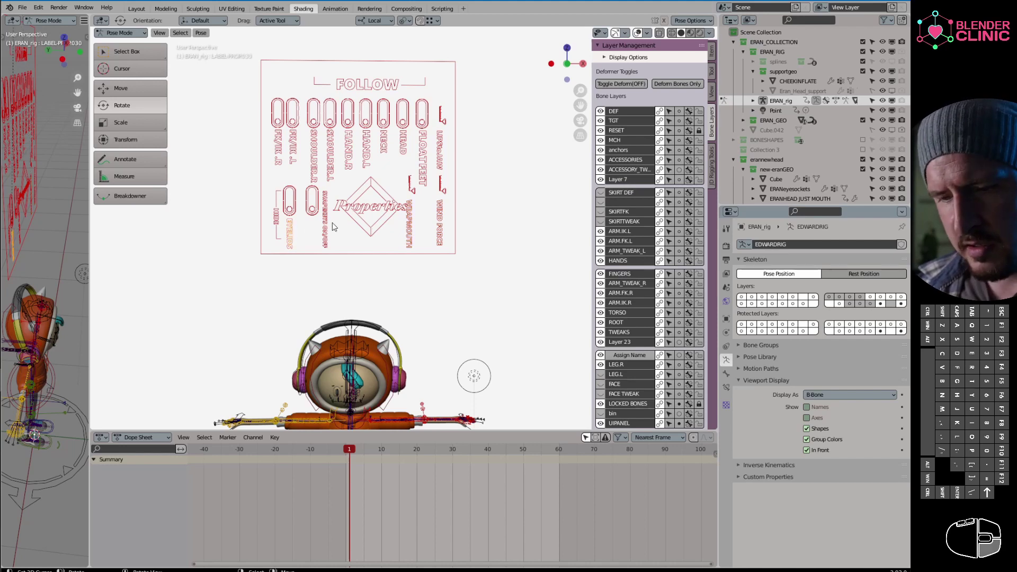
pyautogui.click(268, 231)
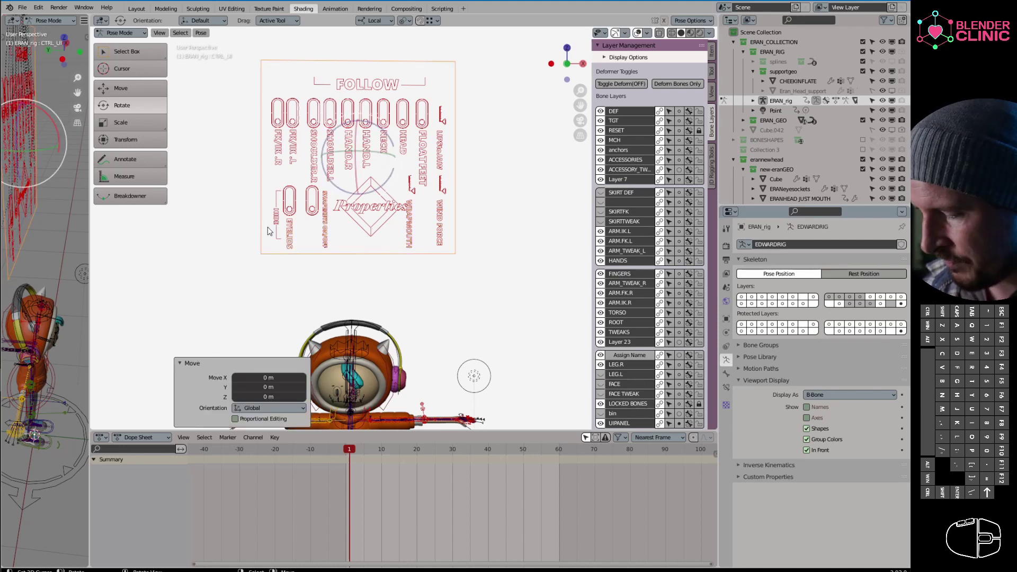
pyautogui.click(699, 404)
# - Test selection on the properties panel's labels and sliders, finishing with the panel's frame control selected
pyautogui.click(408, 230)
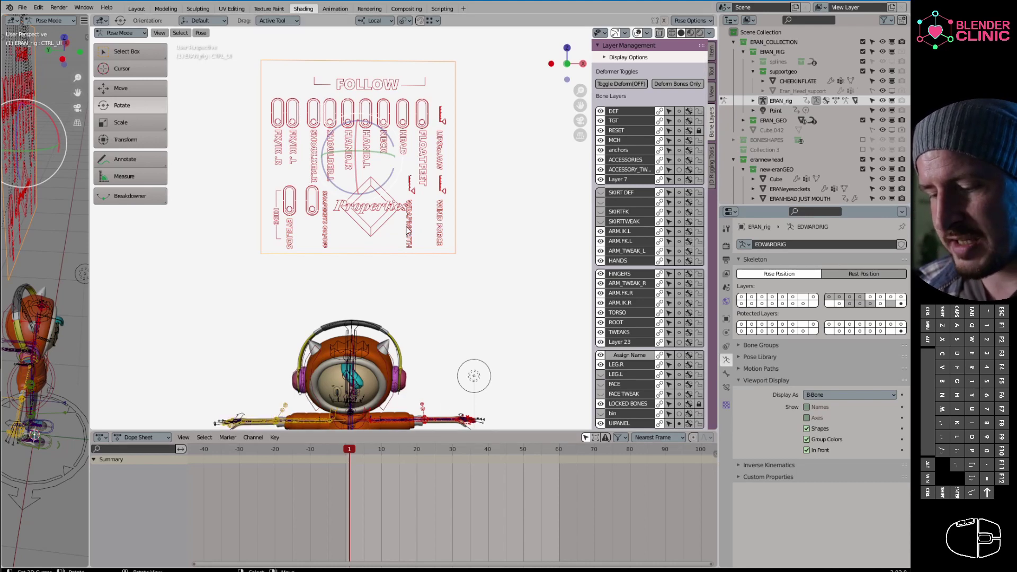
pyautogui.rightClick(323, 233)
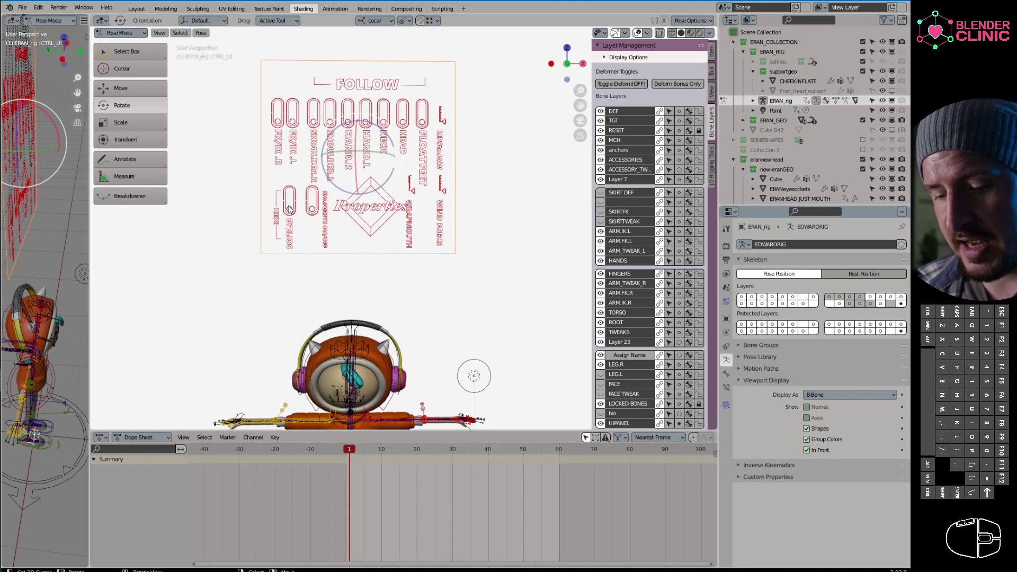
pyautogui.rightClick(290, 208)
pyautogui.click(310, 209)
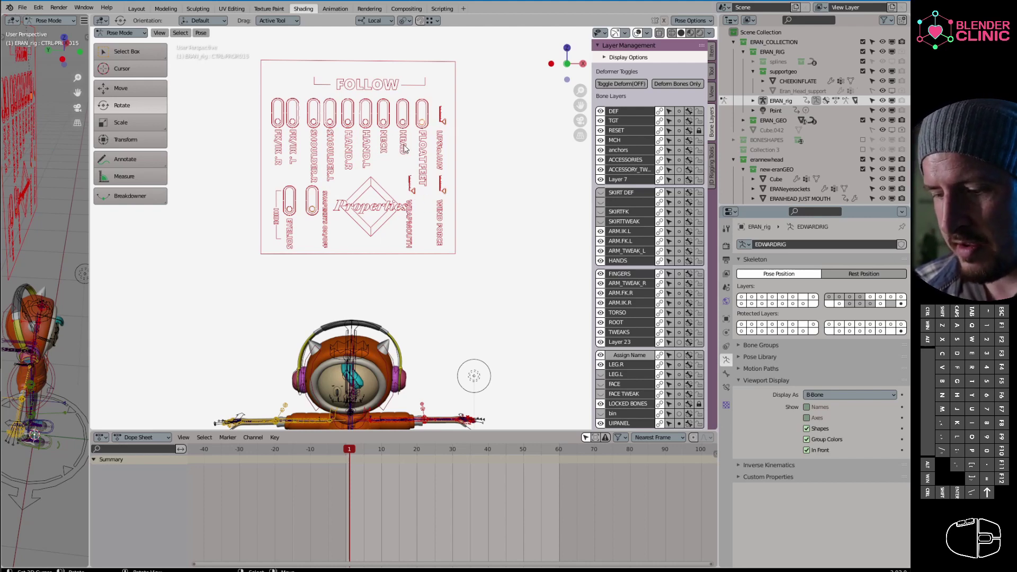
pyautogui.scroll(-2, 418, 137)
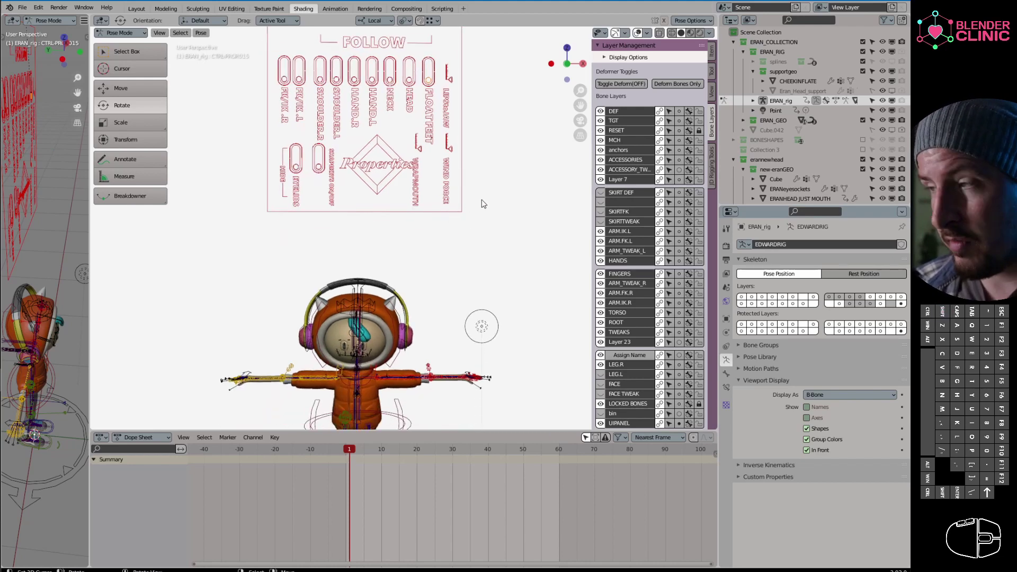
pyautogui.click(433, 214)
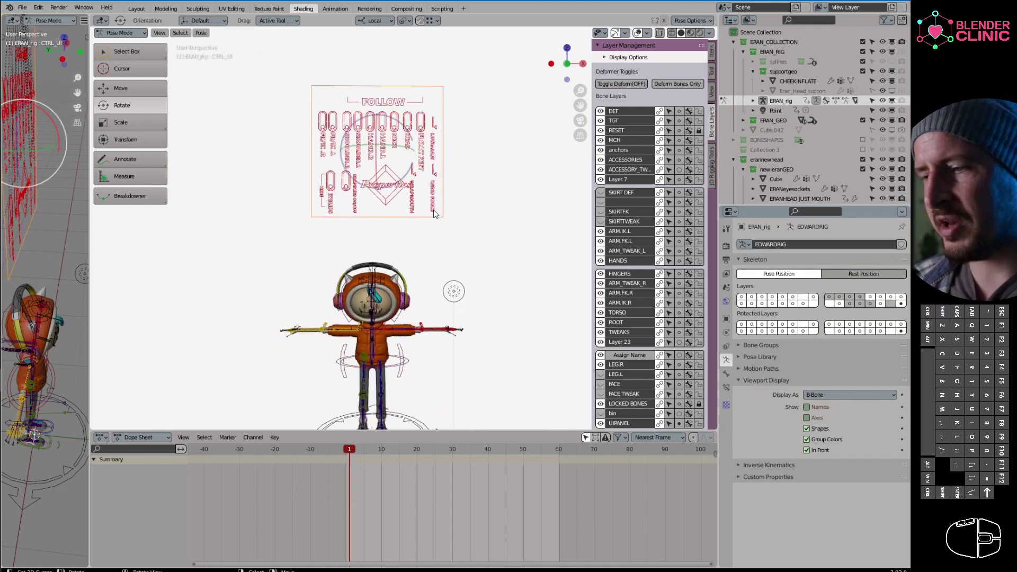